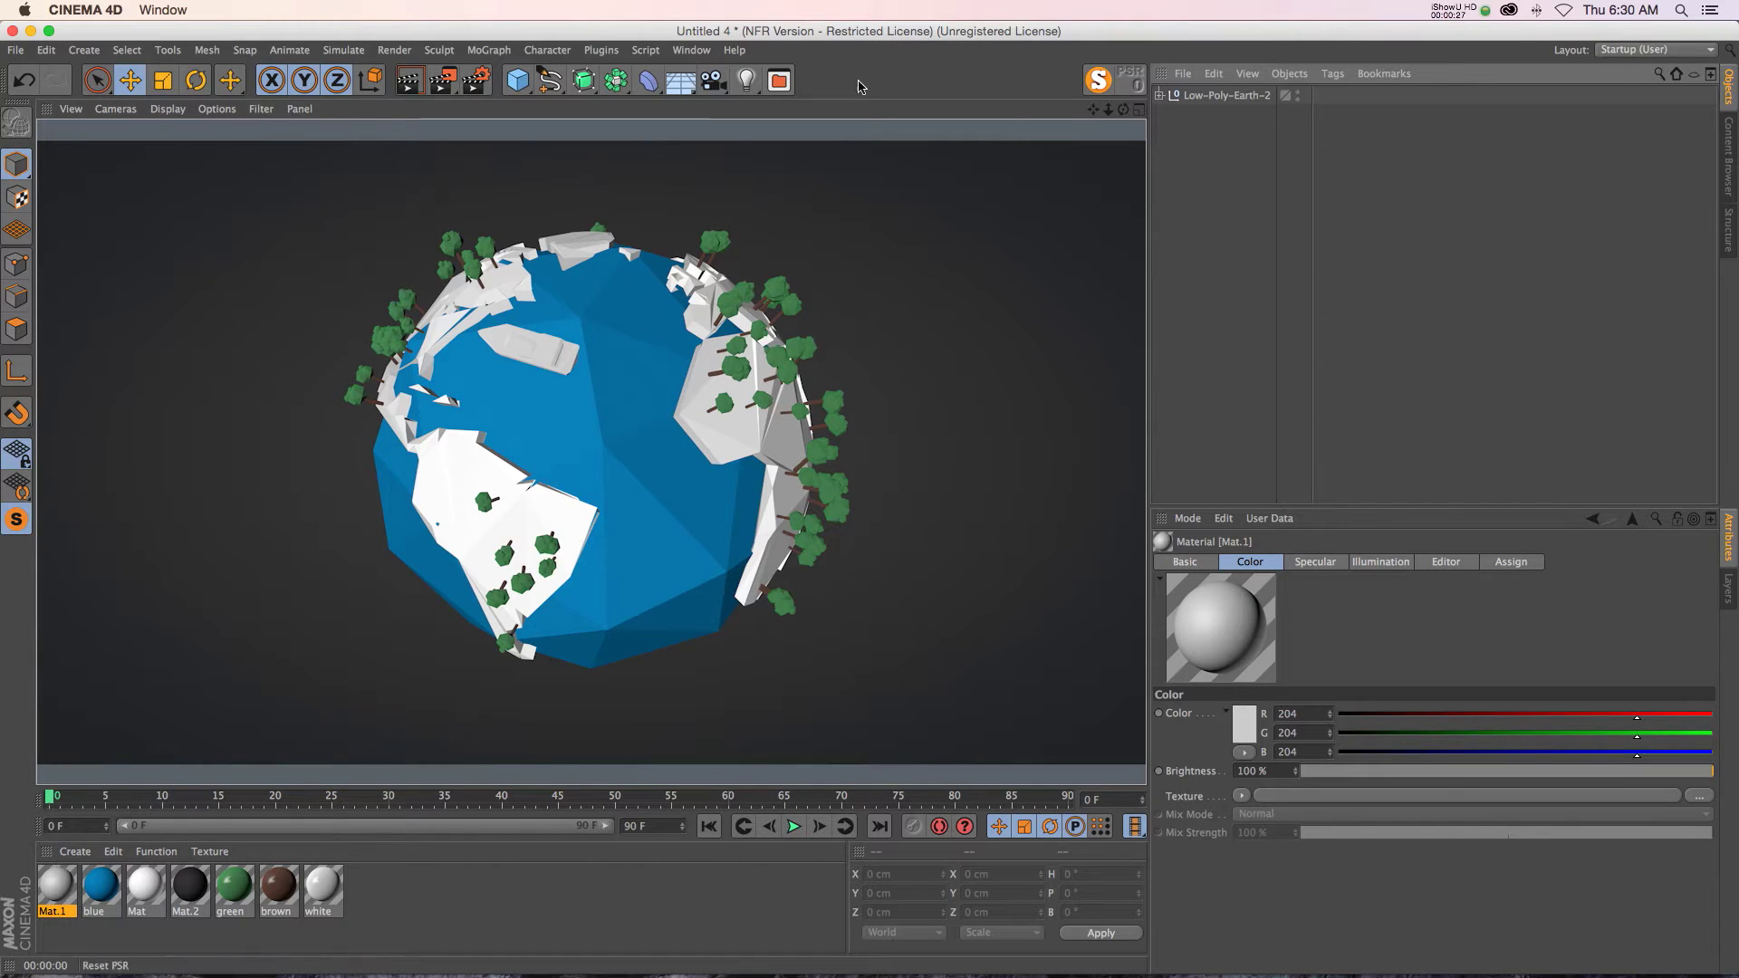
Step: Scroll through the content library grid, then close it to reveal the globe scene
left_click(786, 79)
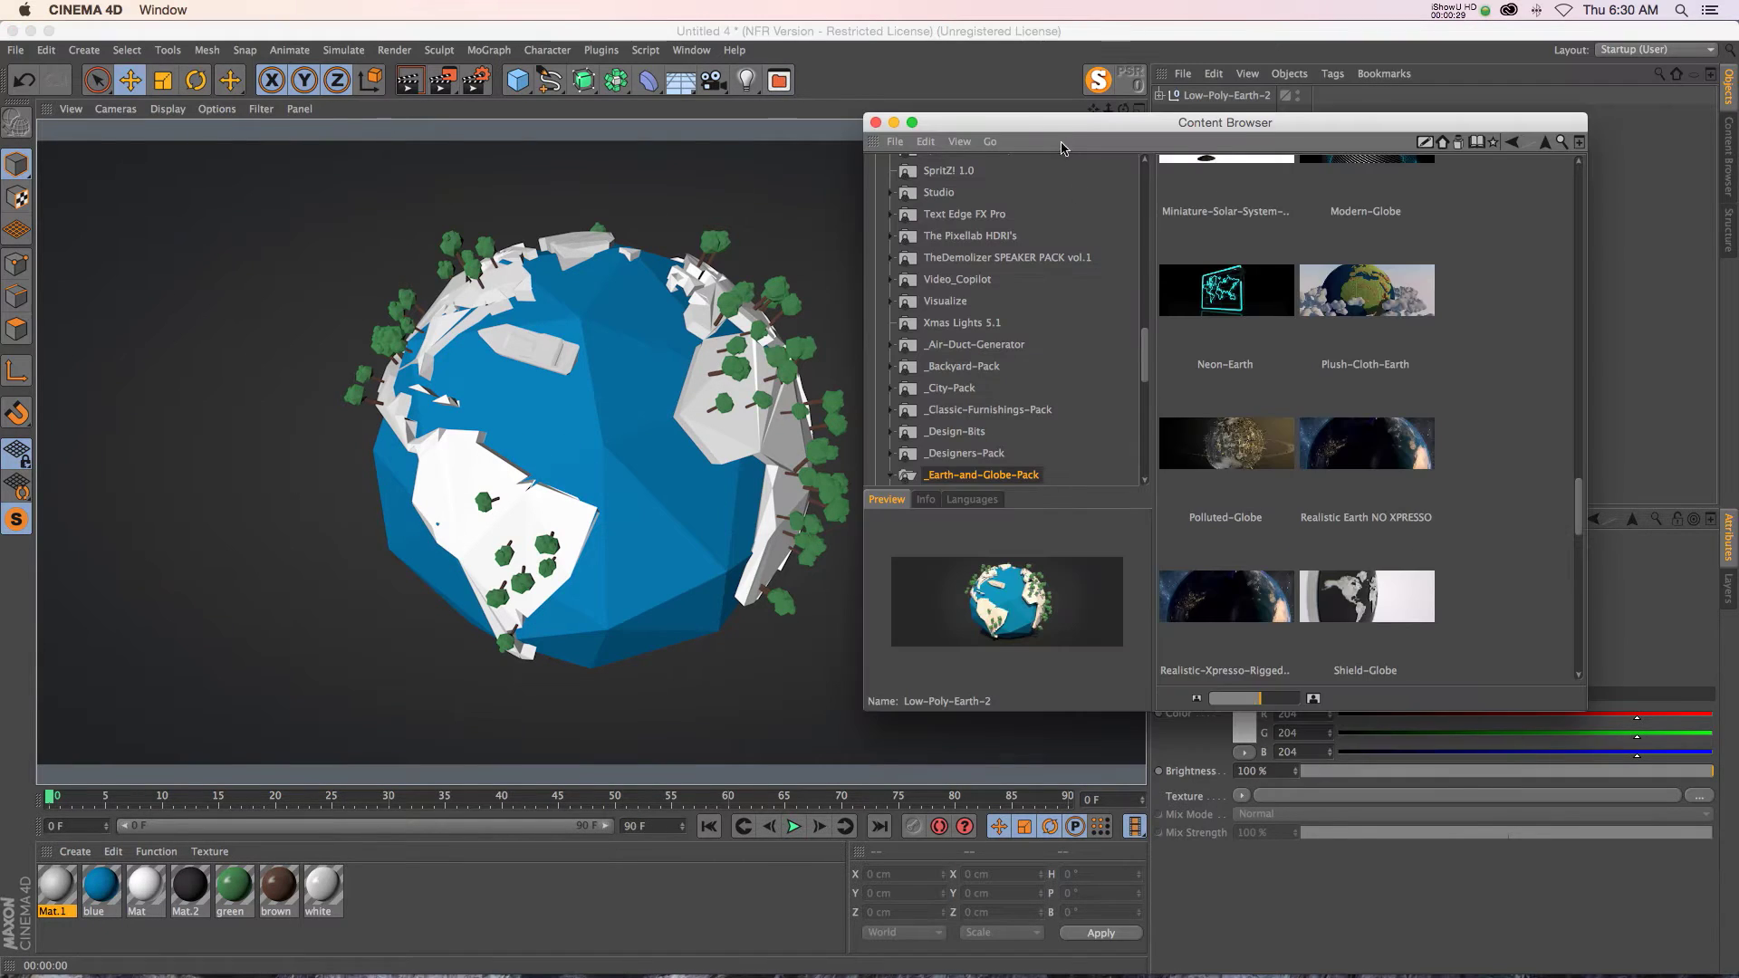
left_click_drag(1486, 519, 1476, 262)
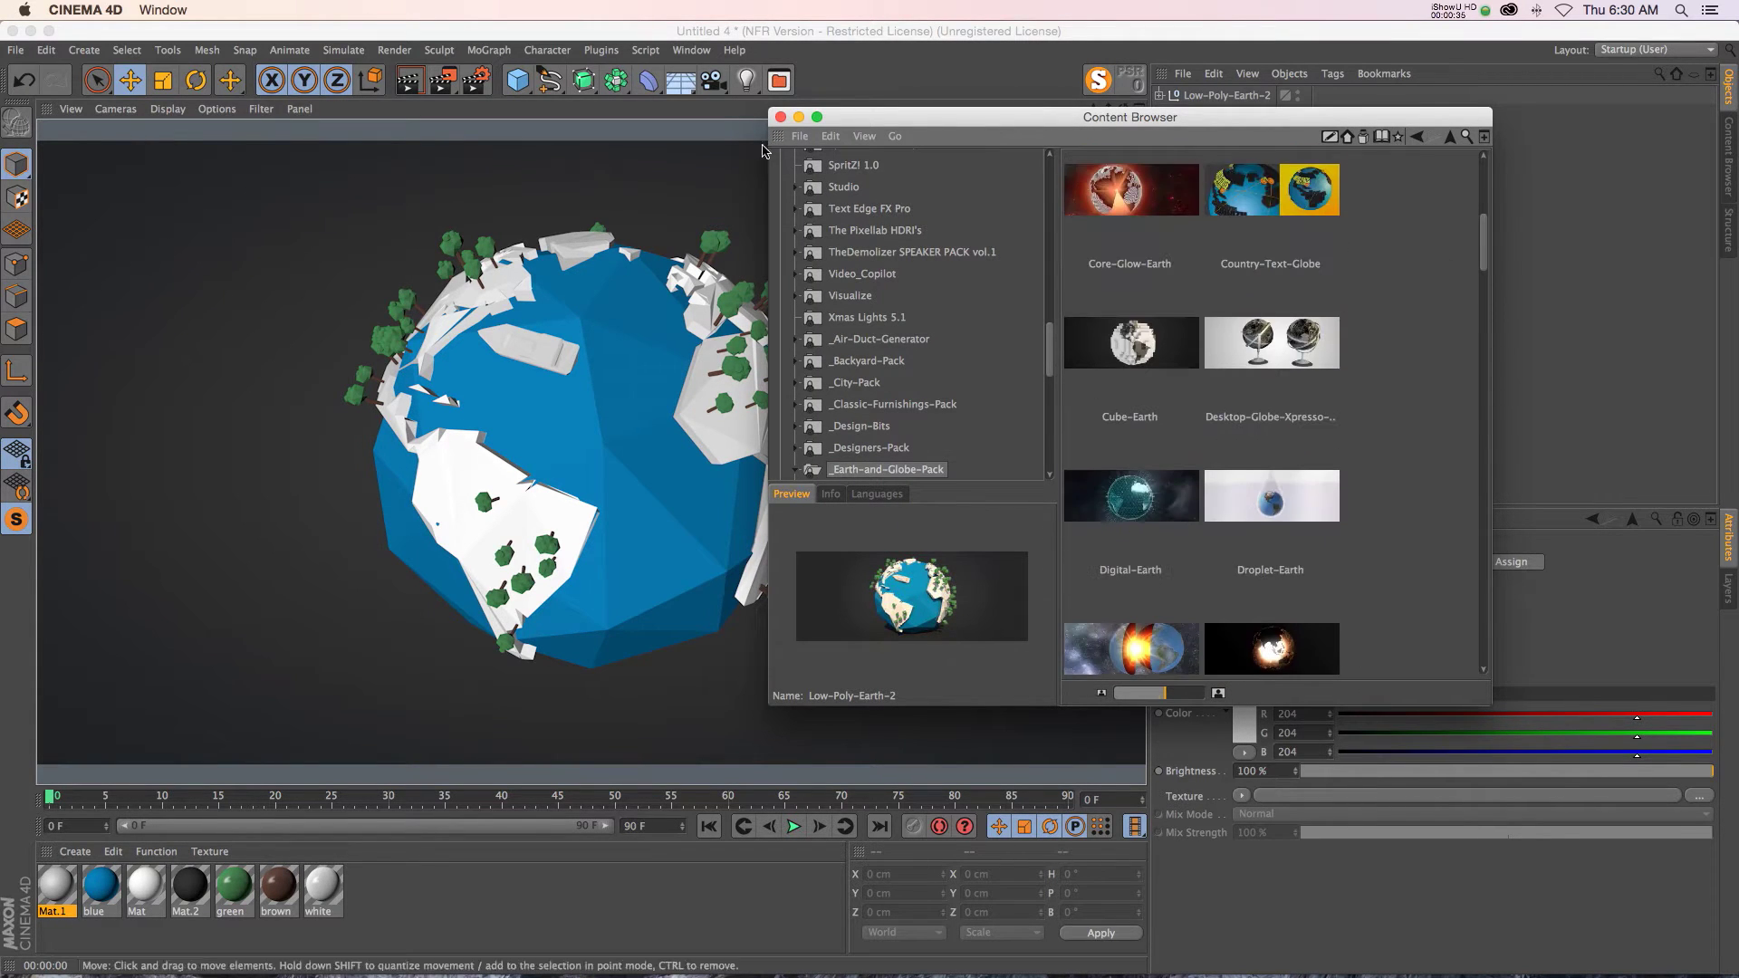
left_click(780, 117)
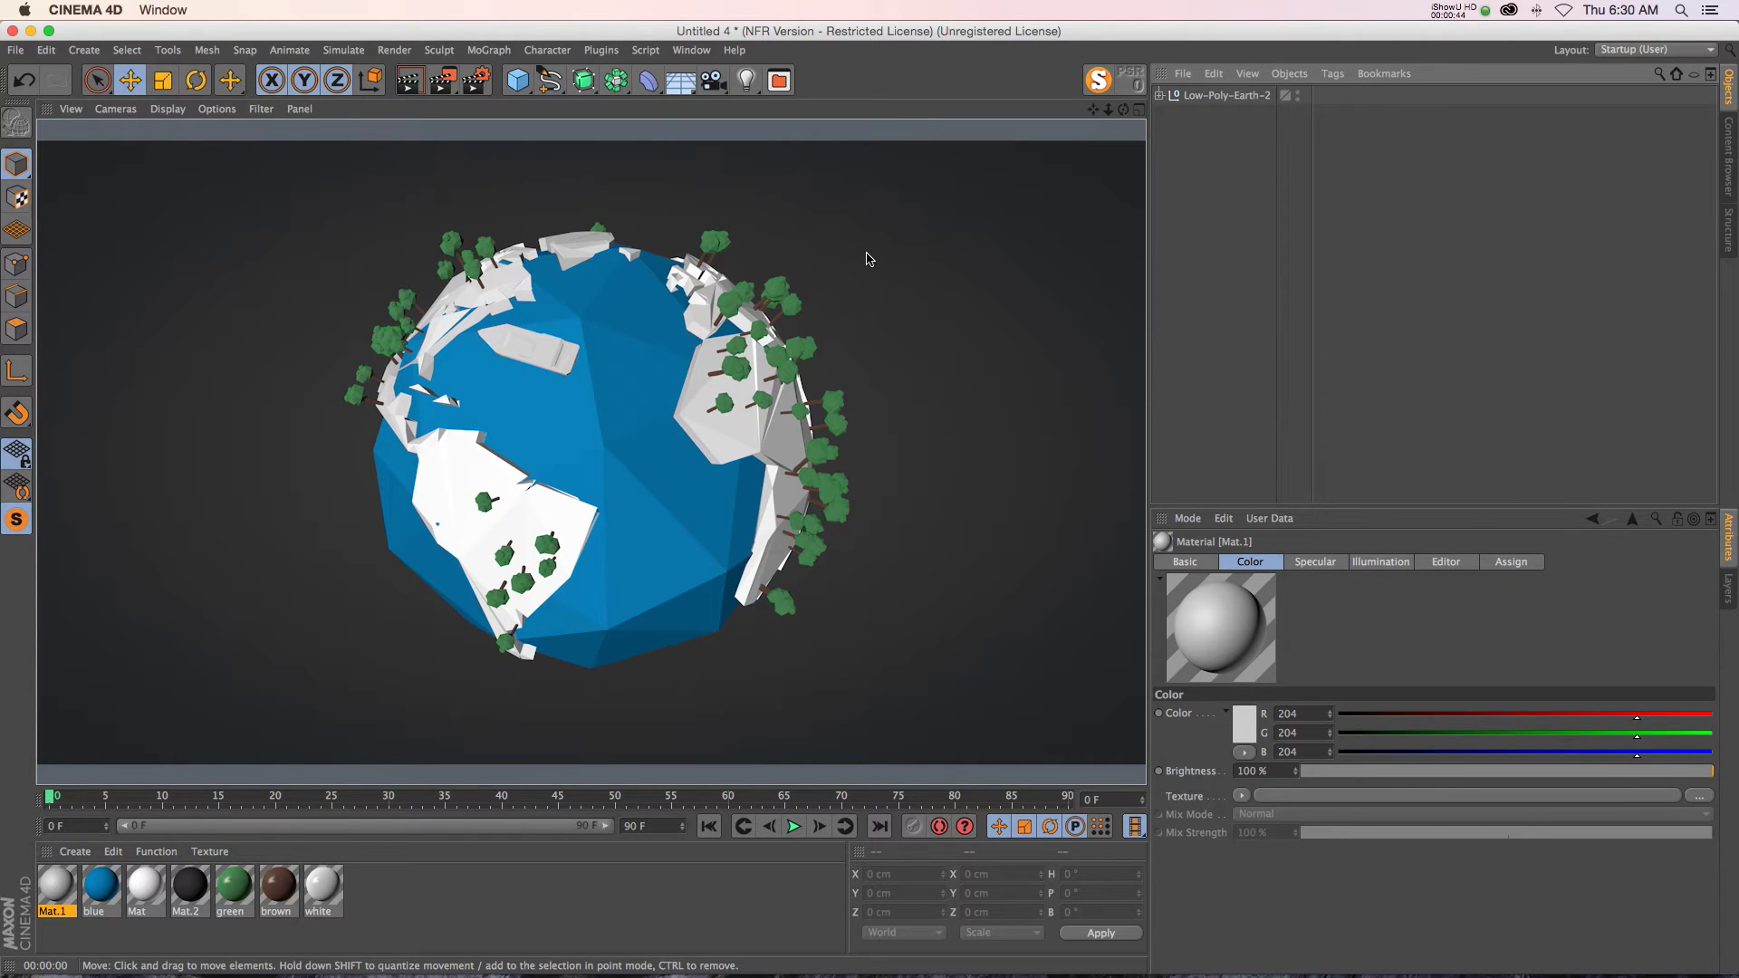
Step: Add an Ambient Occlusion effect in the Render Settings
left_click(476, 80)
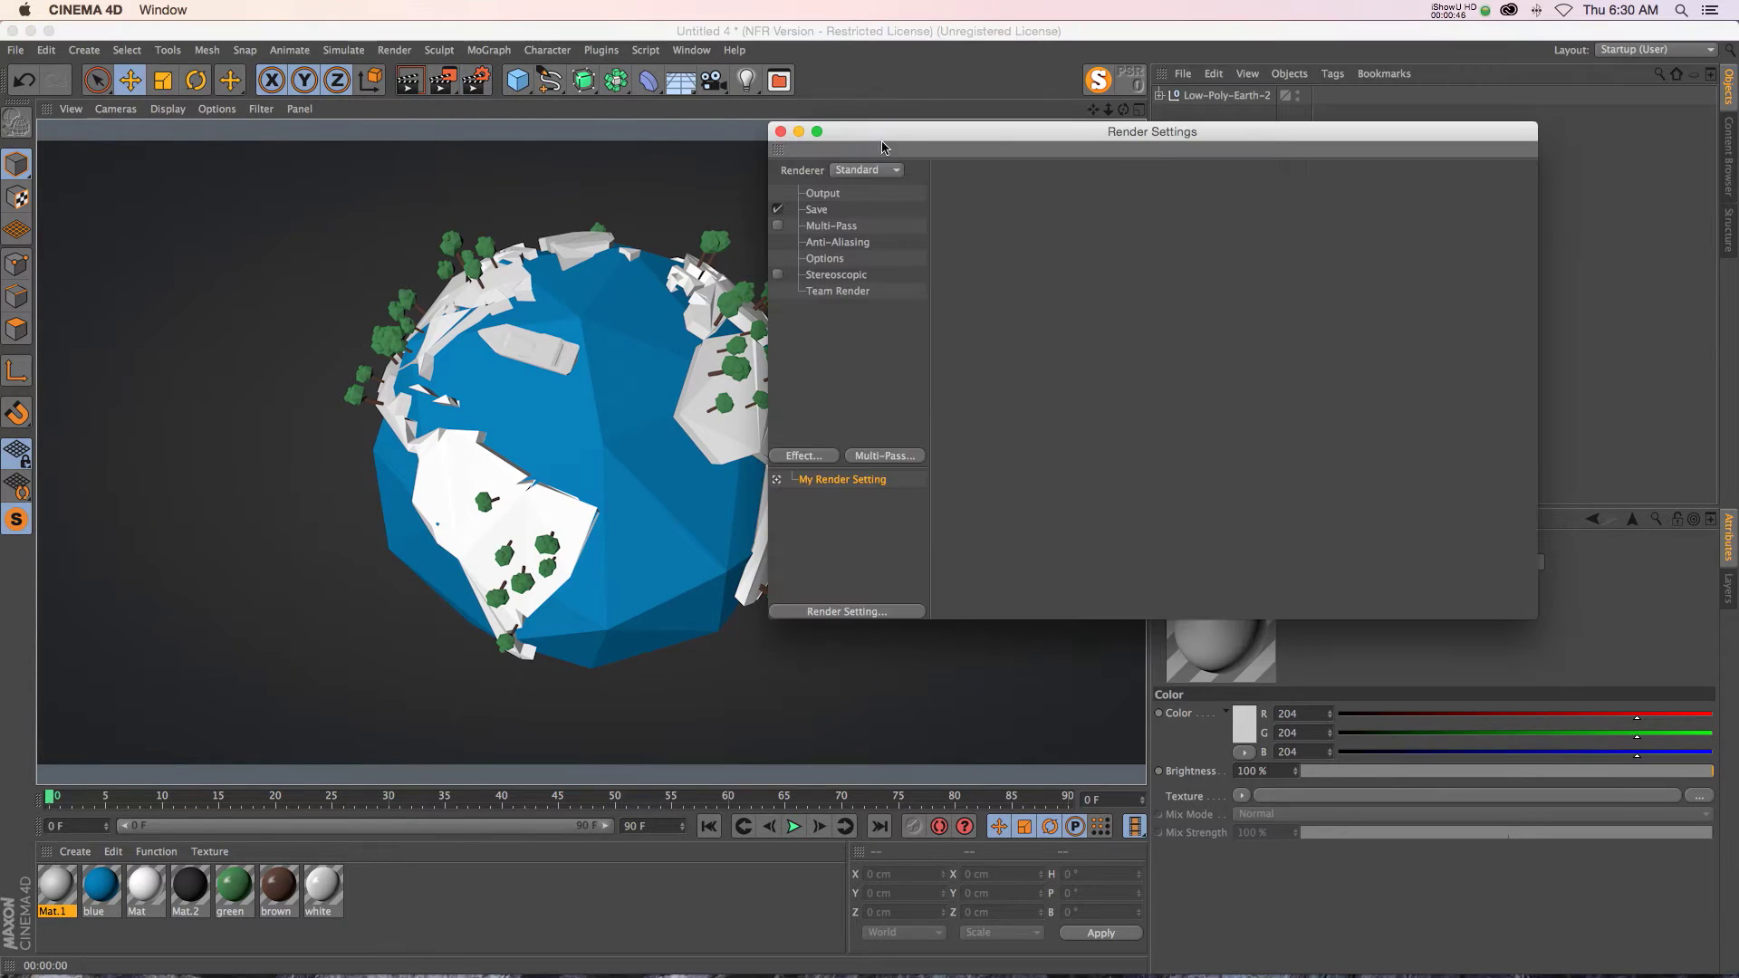
left_click(804, 455)
left_click(893, 543)
Step: Render the globe in the viewport with global ambient occlusion
left_click_drag(875, 139, 1132, 125)
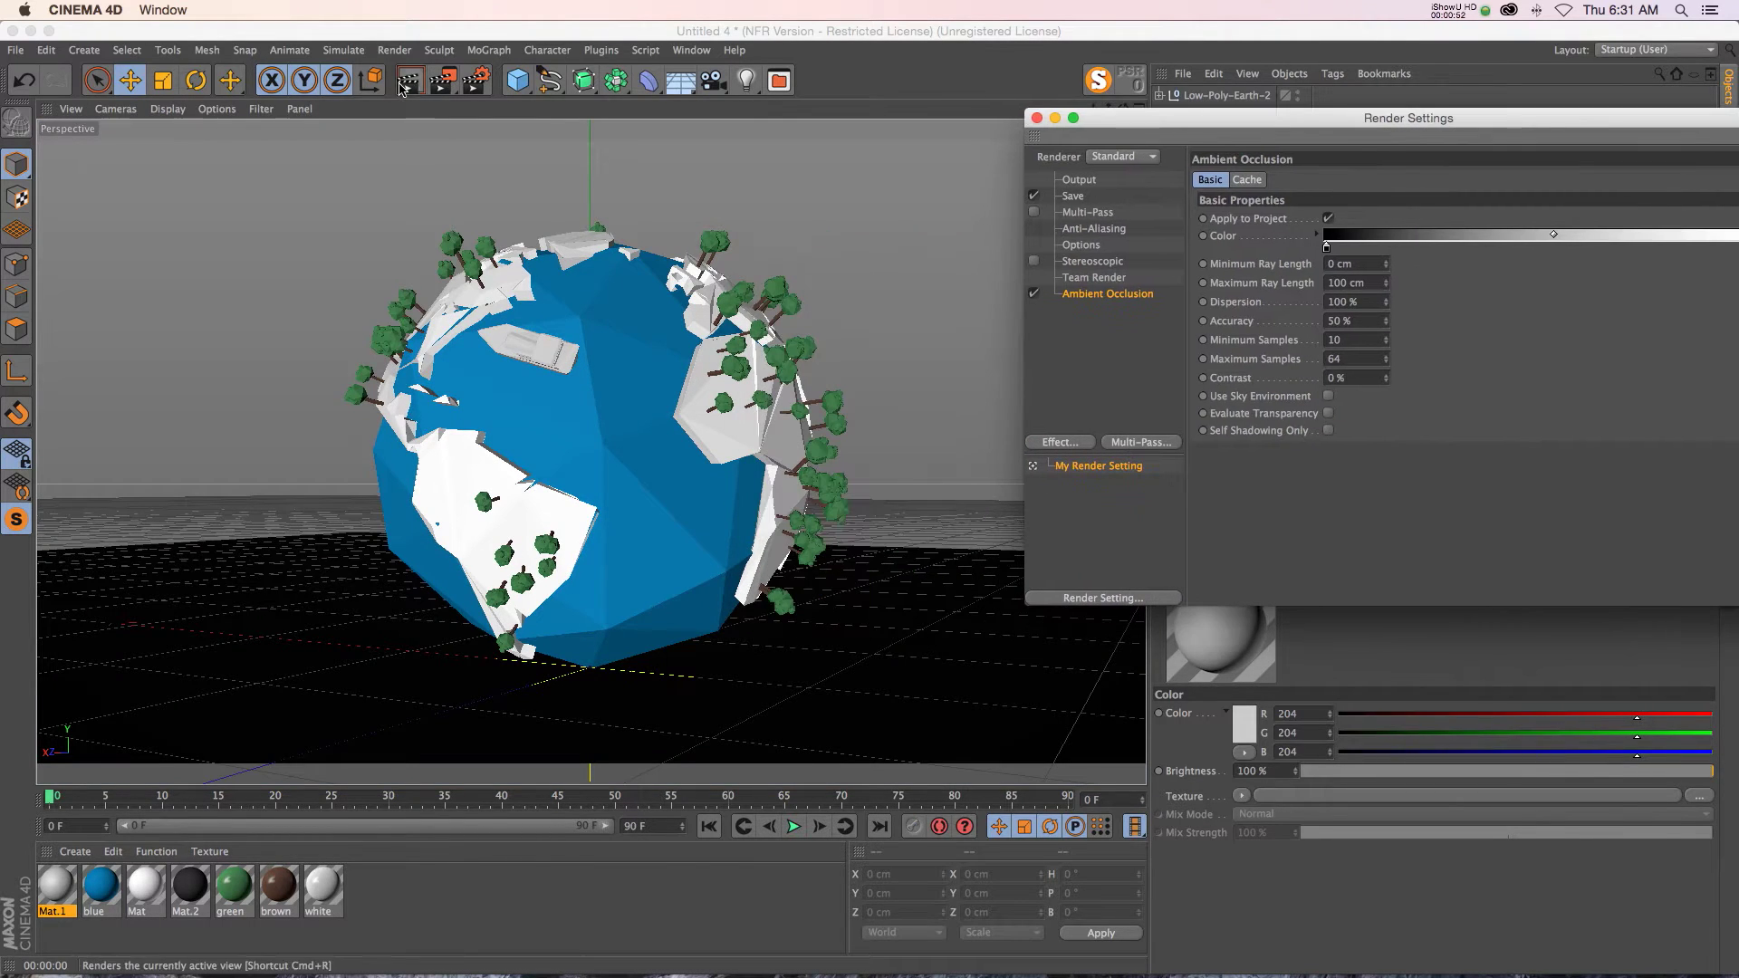
left_click(514, 190)
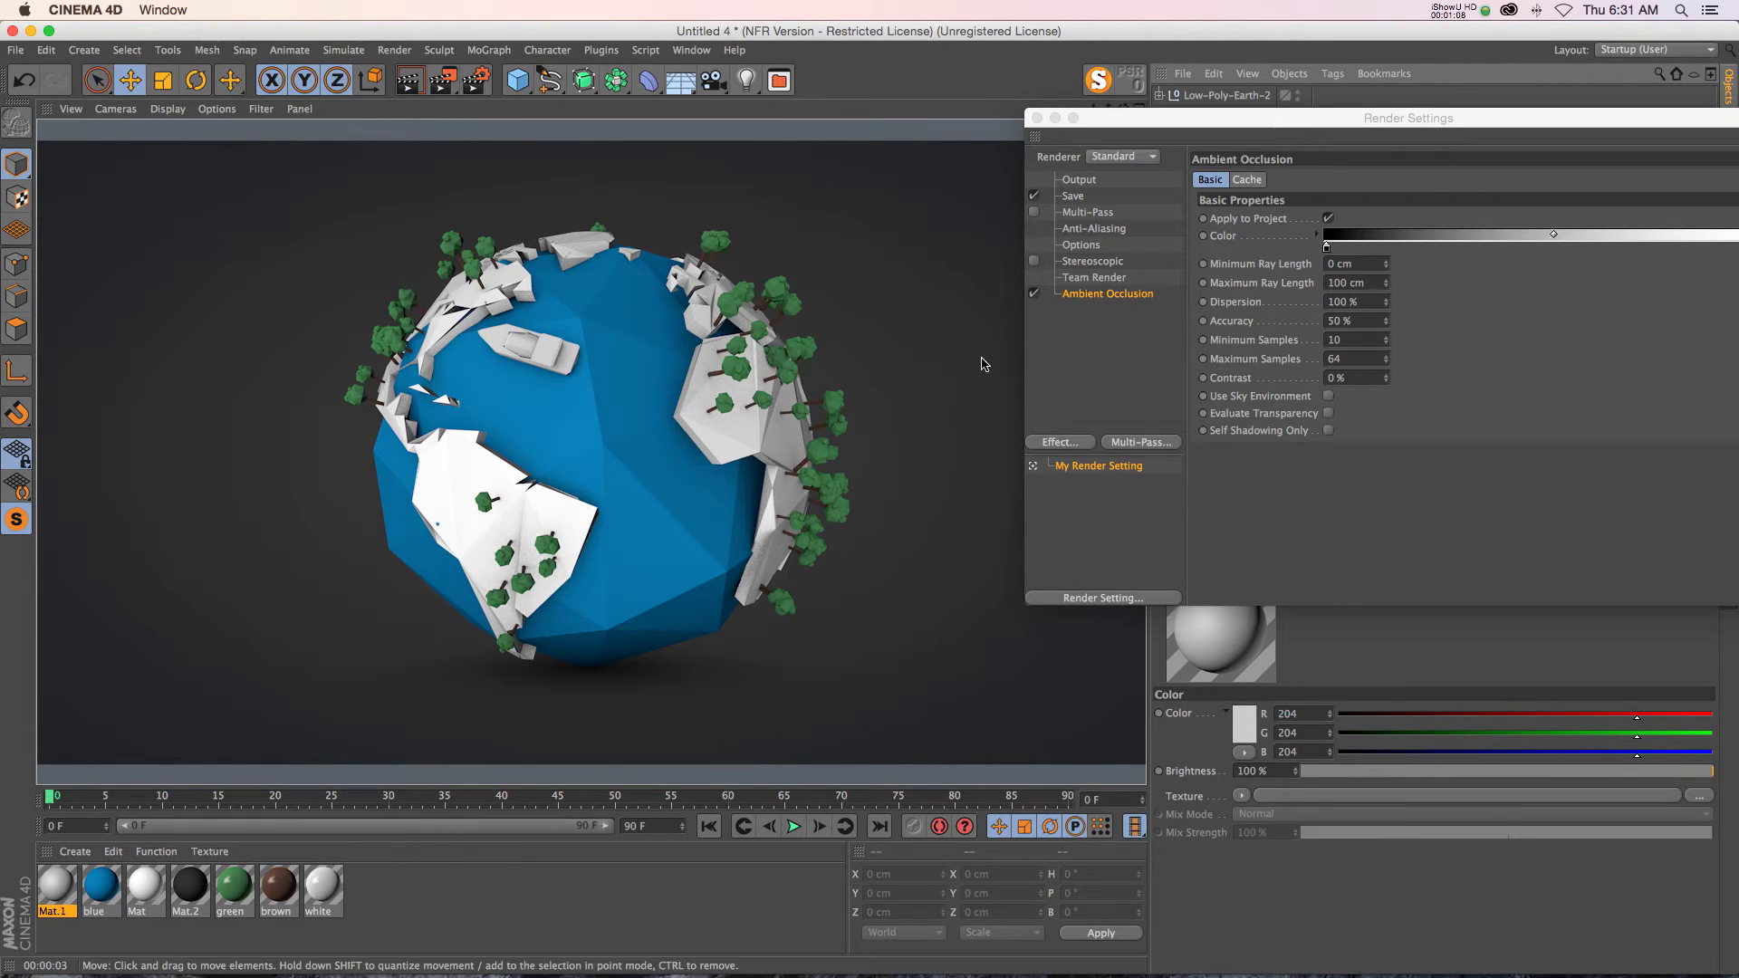
left_click(1033, 293)
Step: Disable the global Ambient Occlusion effect and re-render the globe without it
left_click(1033, 294)
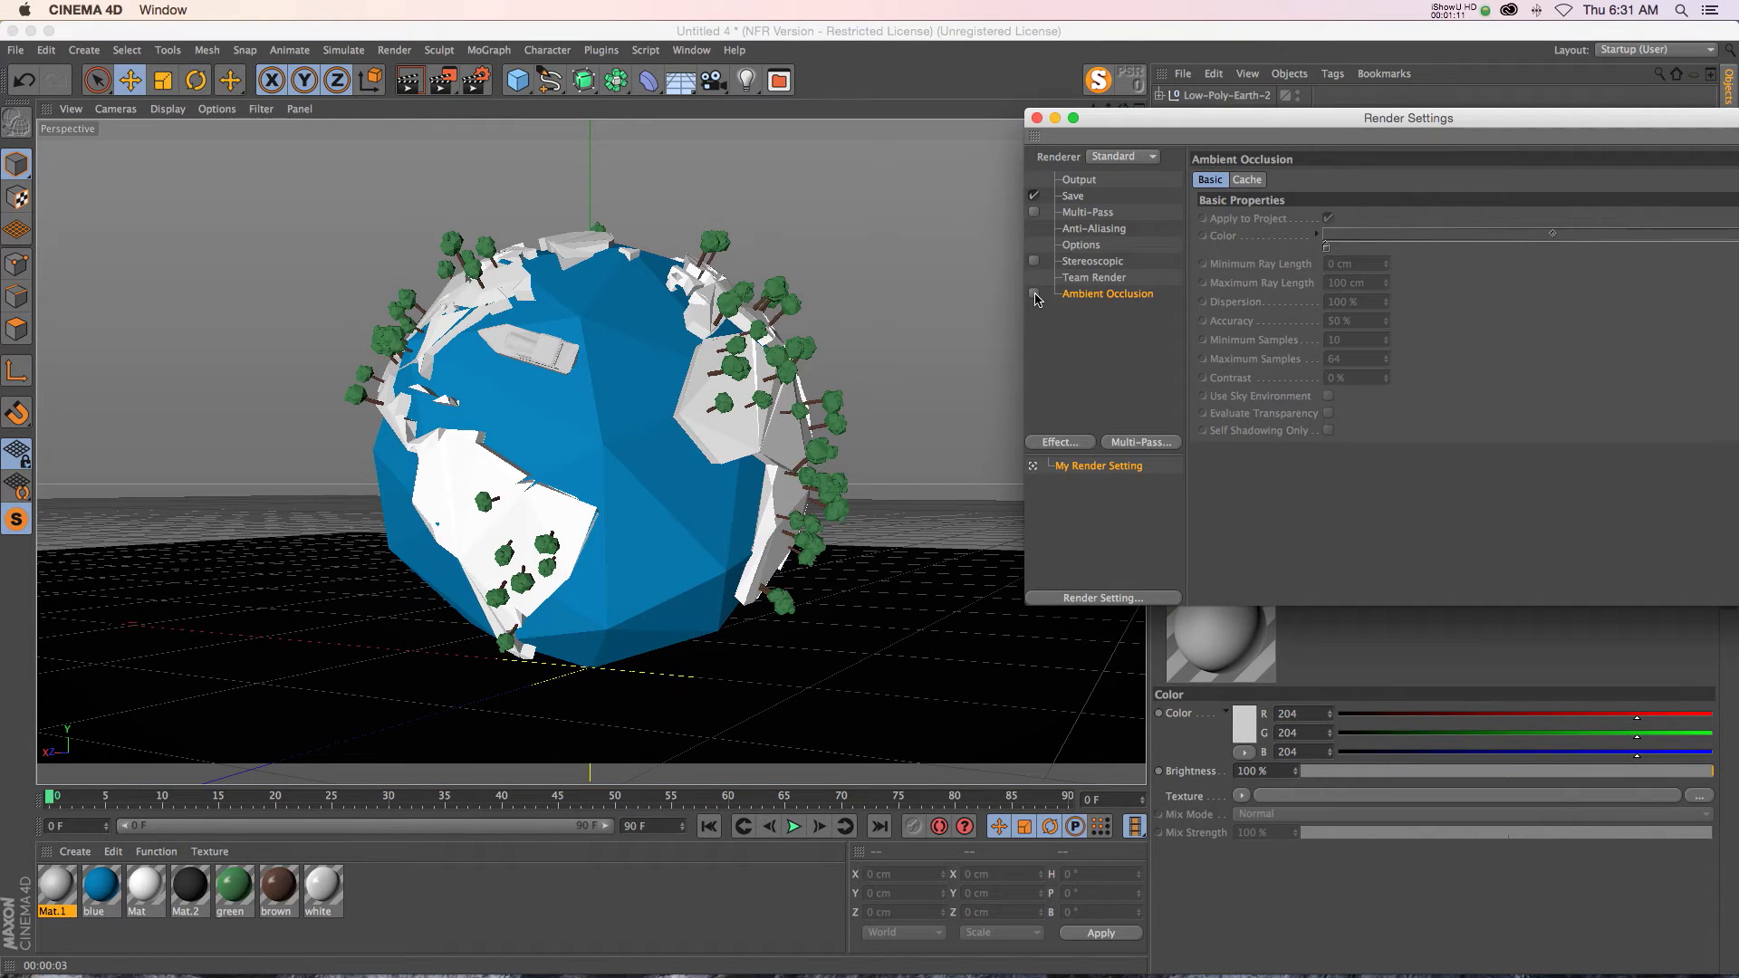
left_click(407, 80)
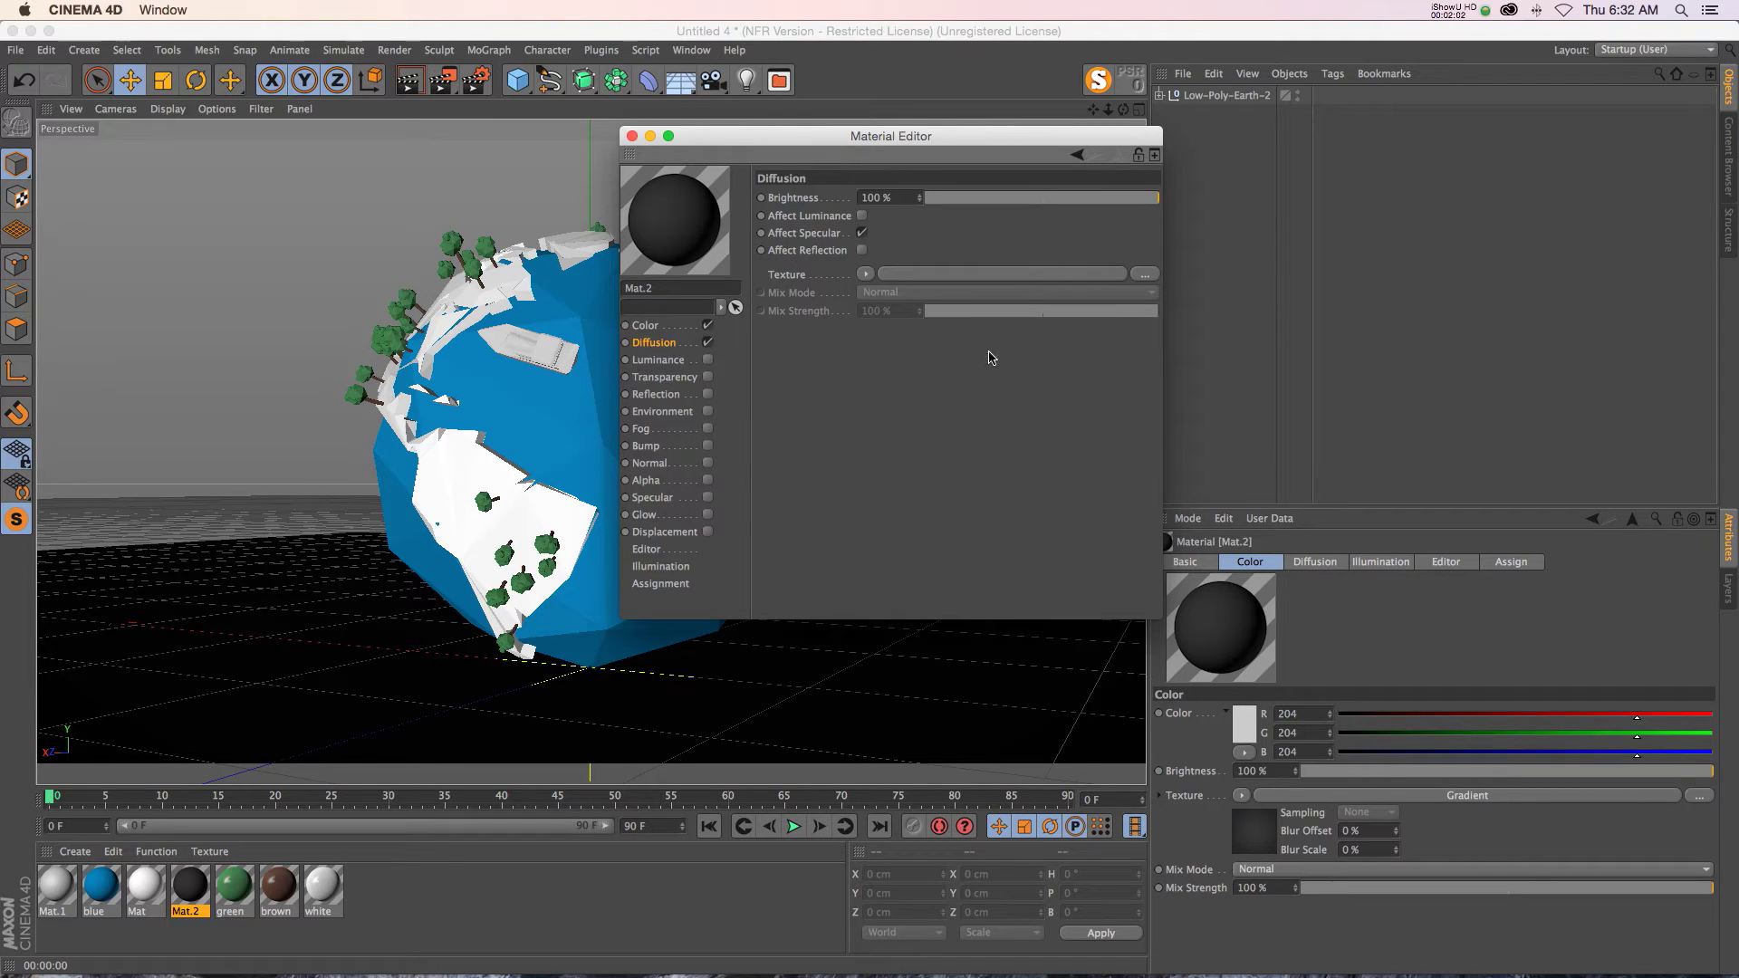
Step: Load an Ambient Occlusion shader as Mat.2's Diffusion texture and open its settings
left_click(864, 274)
mouse_move(897, 625)
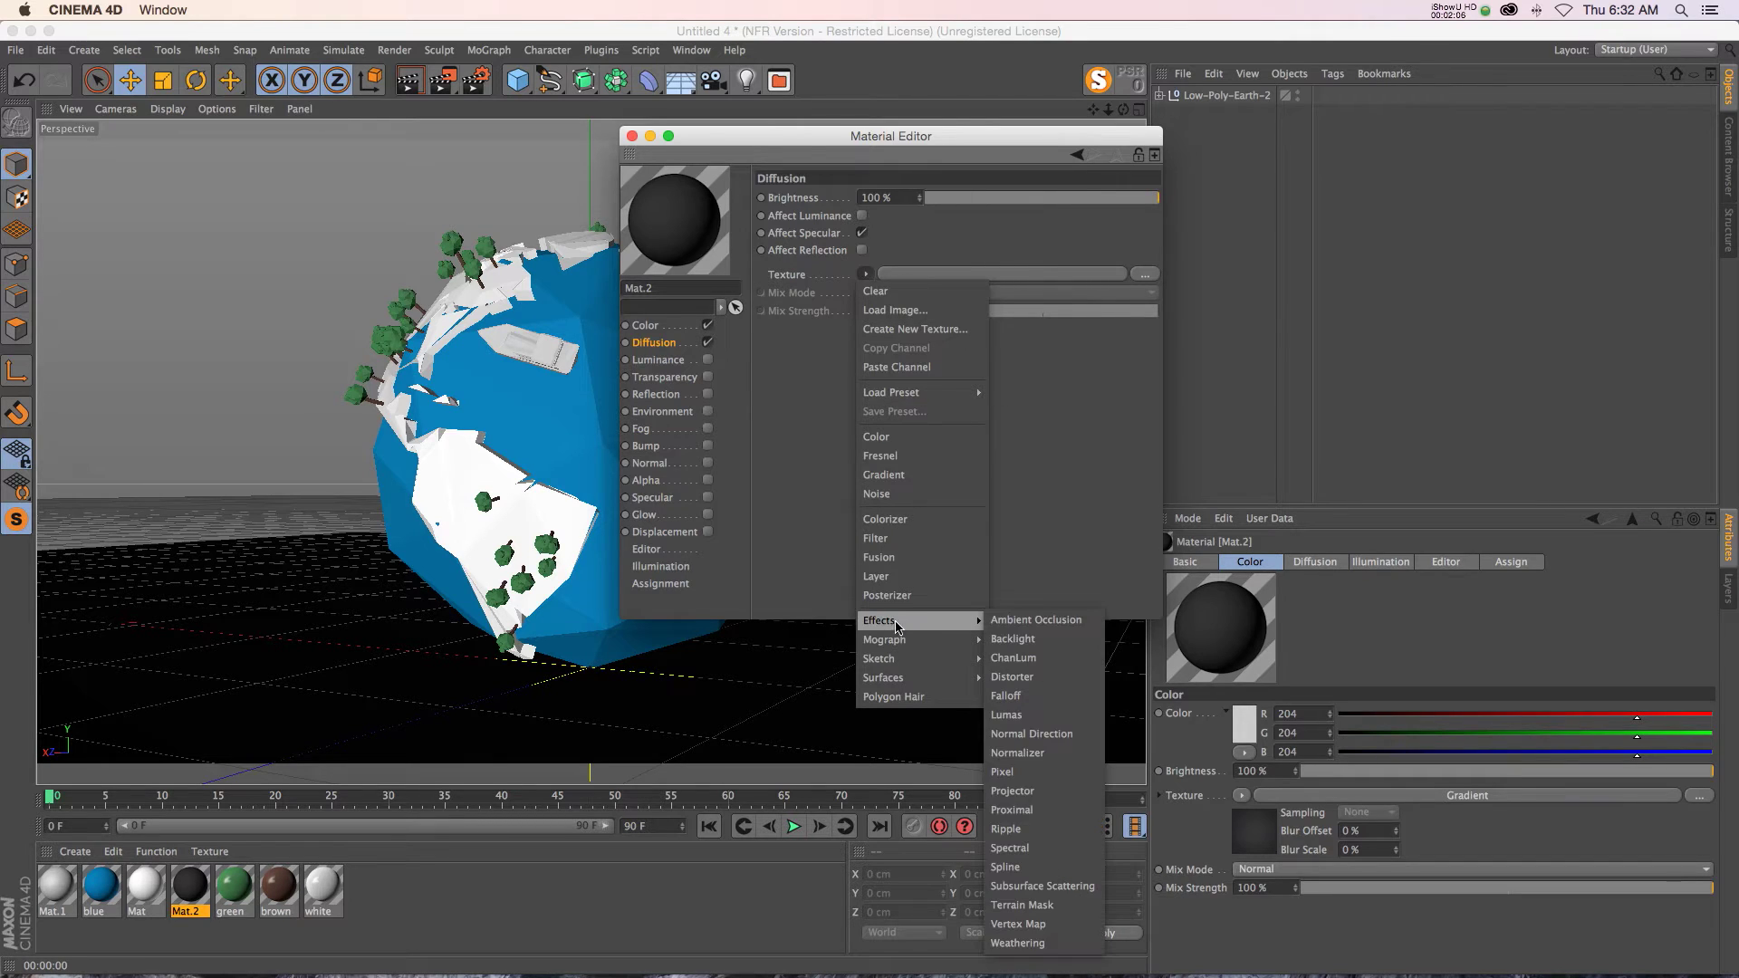
left_click(1049, 623)
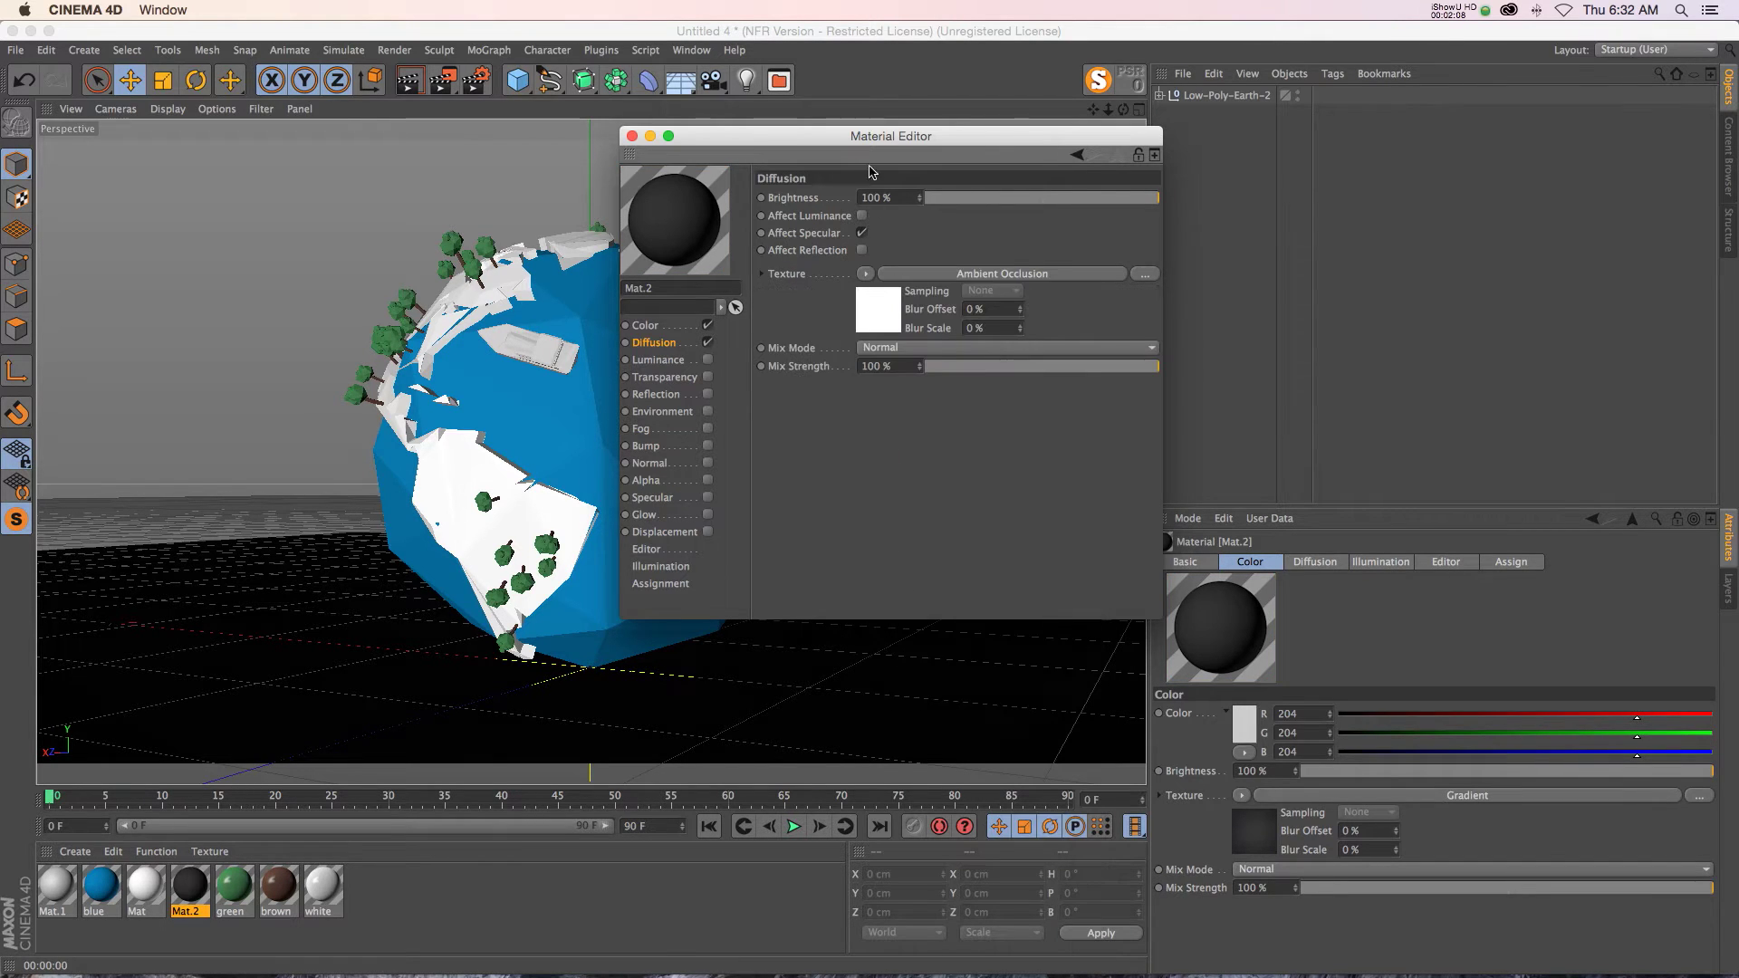
left_click(877, 309)
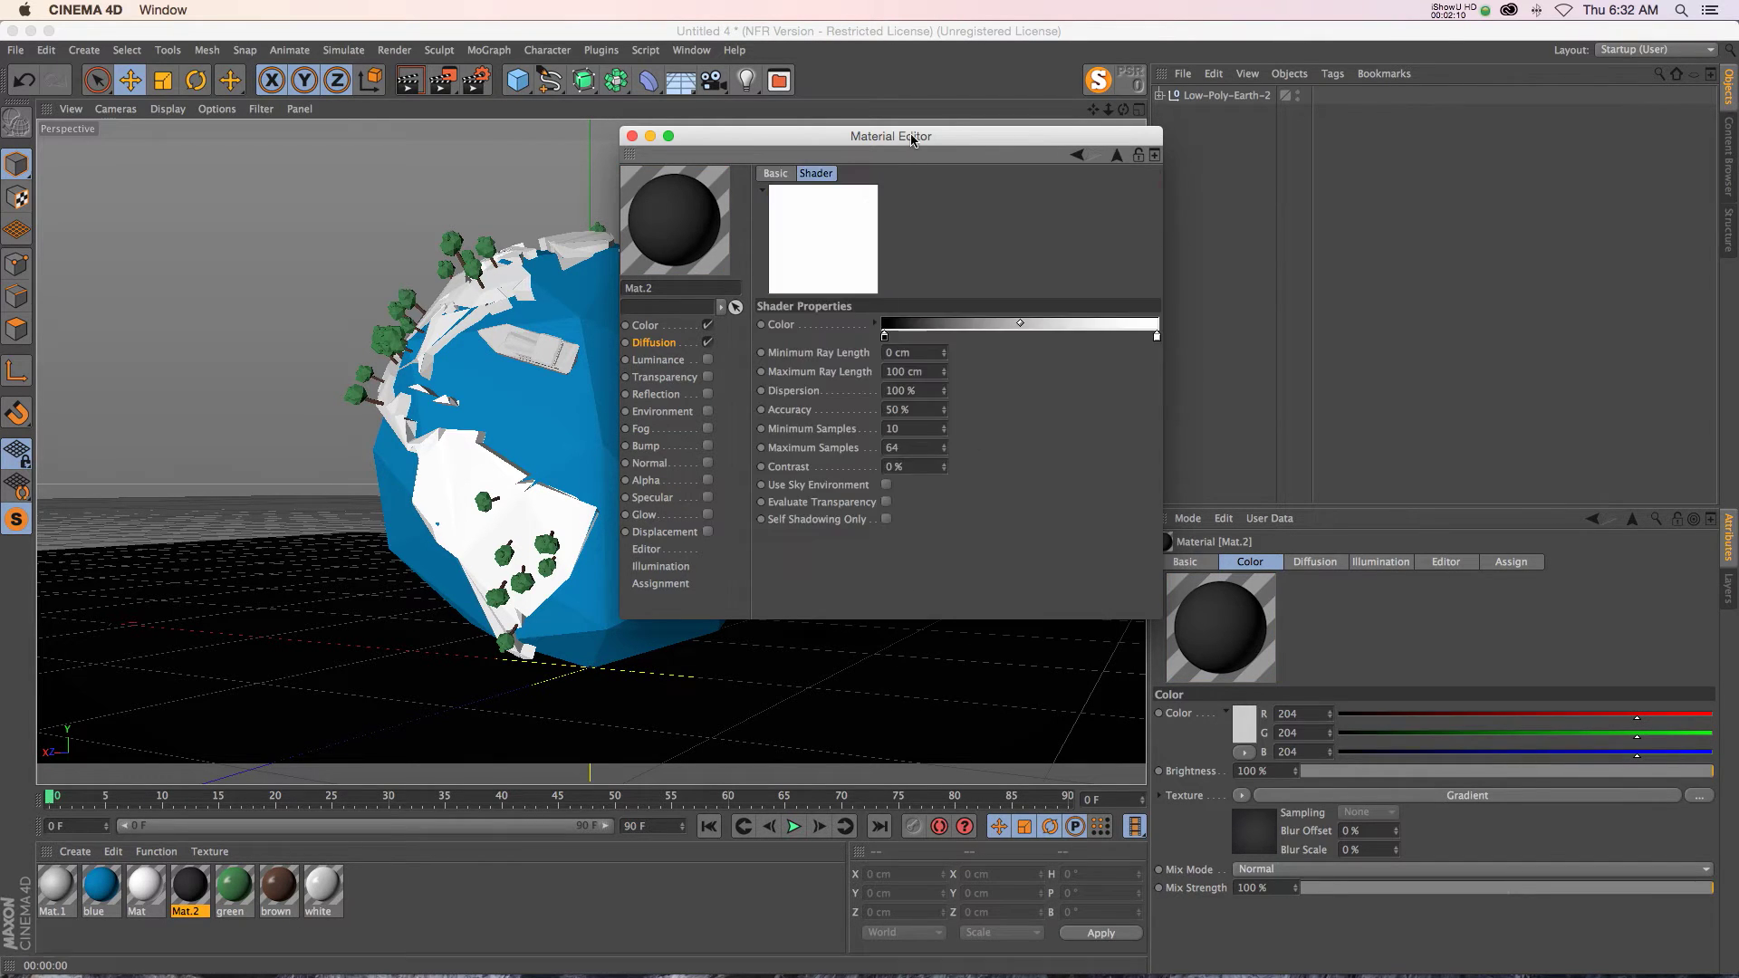
left_click_drag(869, 135, 436, 146)
Step: Re-add the Ambient Occlusion effect in the Render Settings
left_click(475, 80)
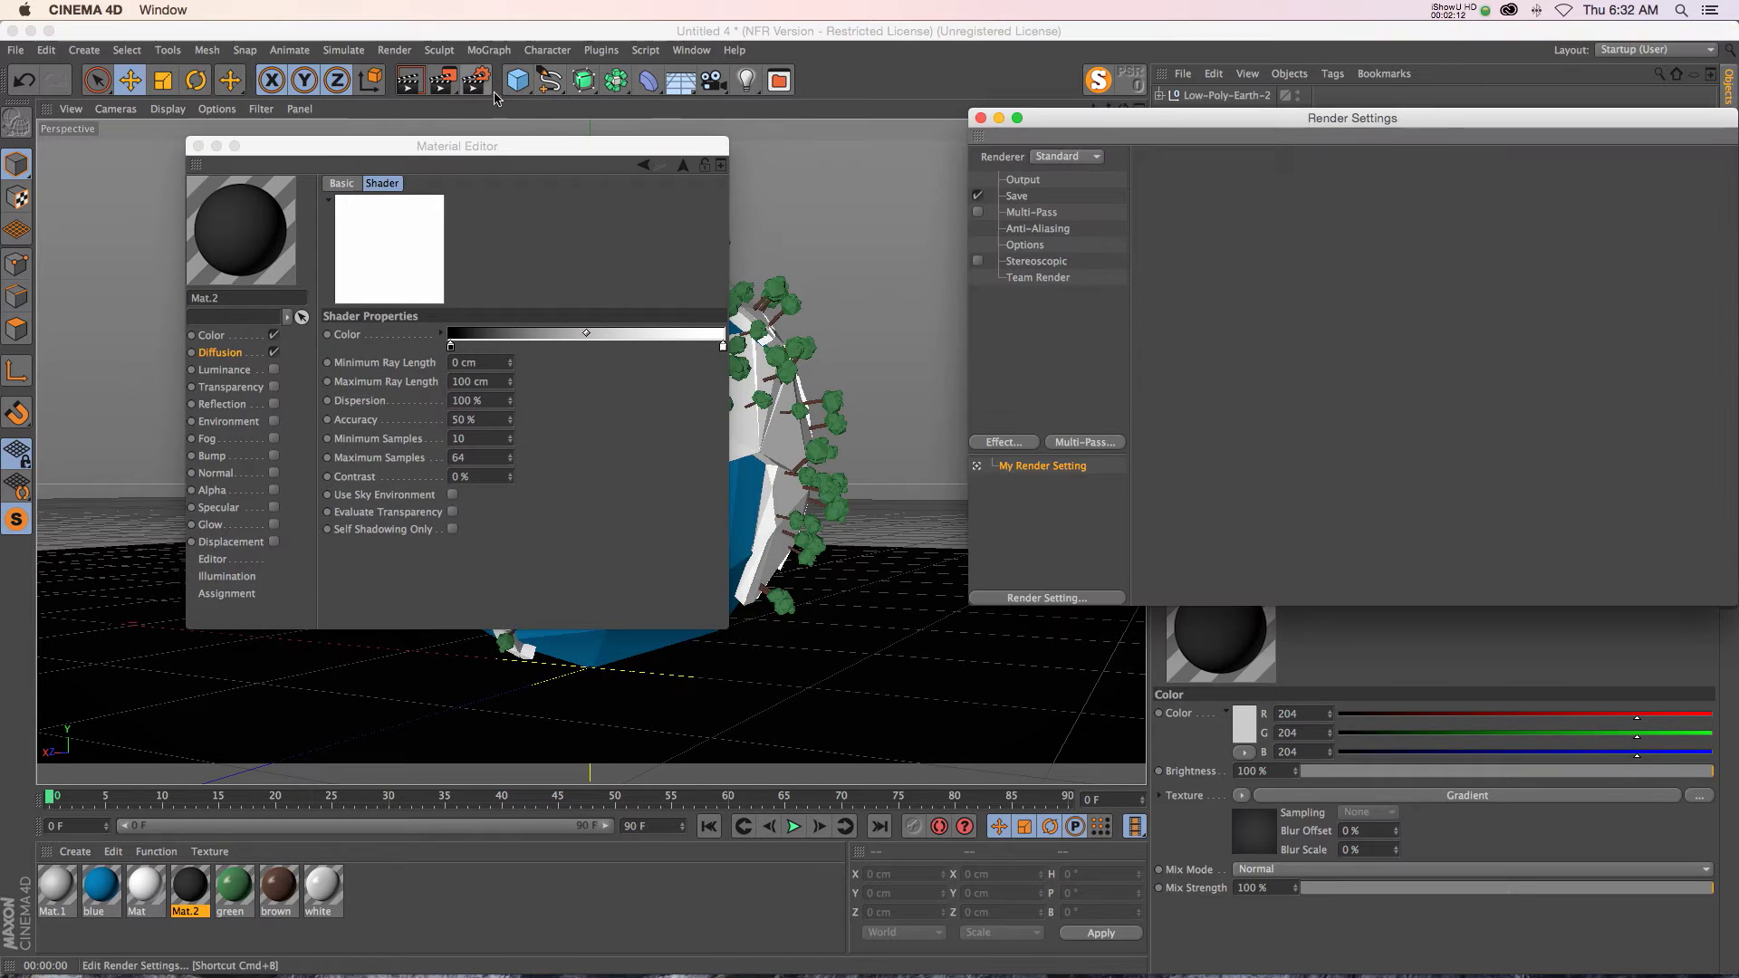
left_click_drag(1083, 126, 893, 131)
left_click(831, 446)
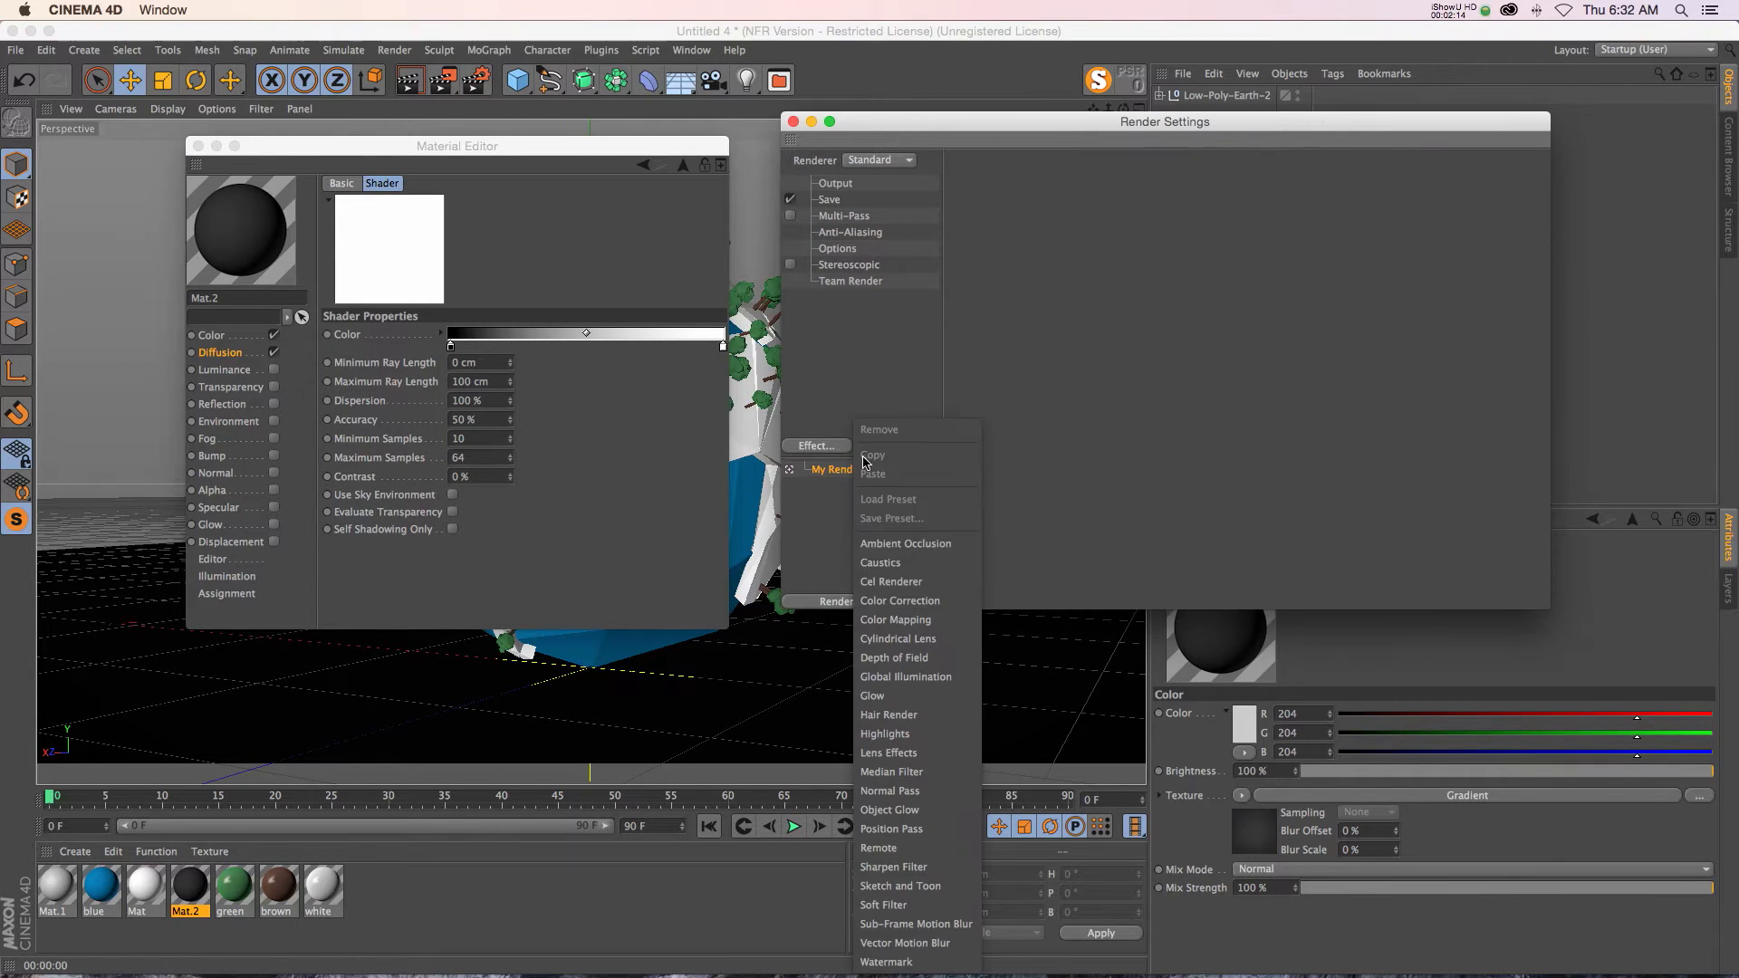
left_click(914, 546)
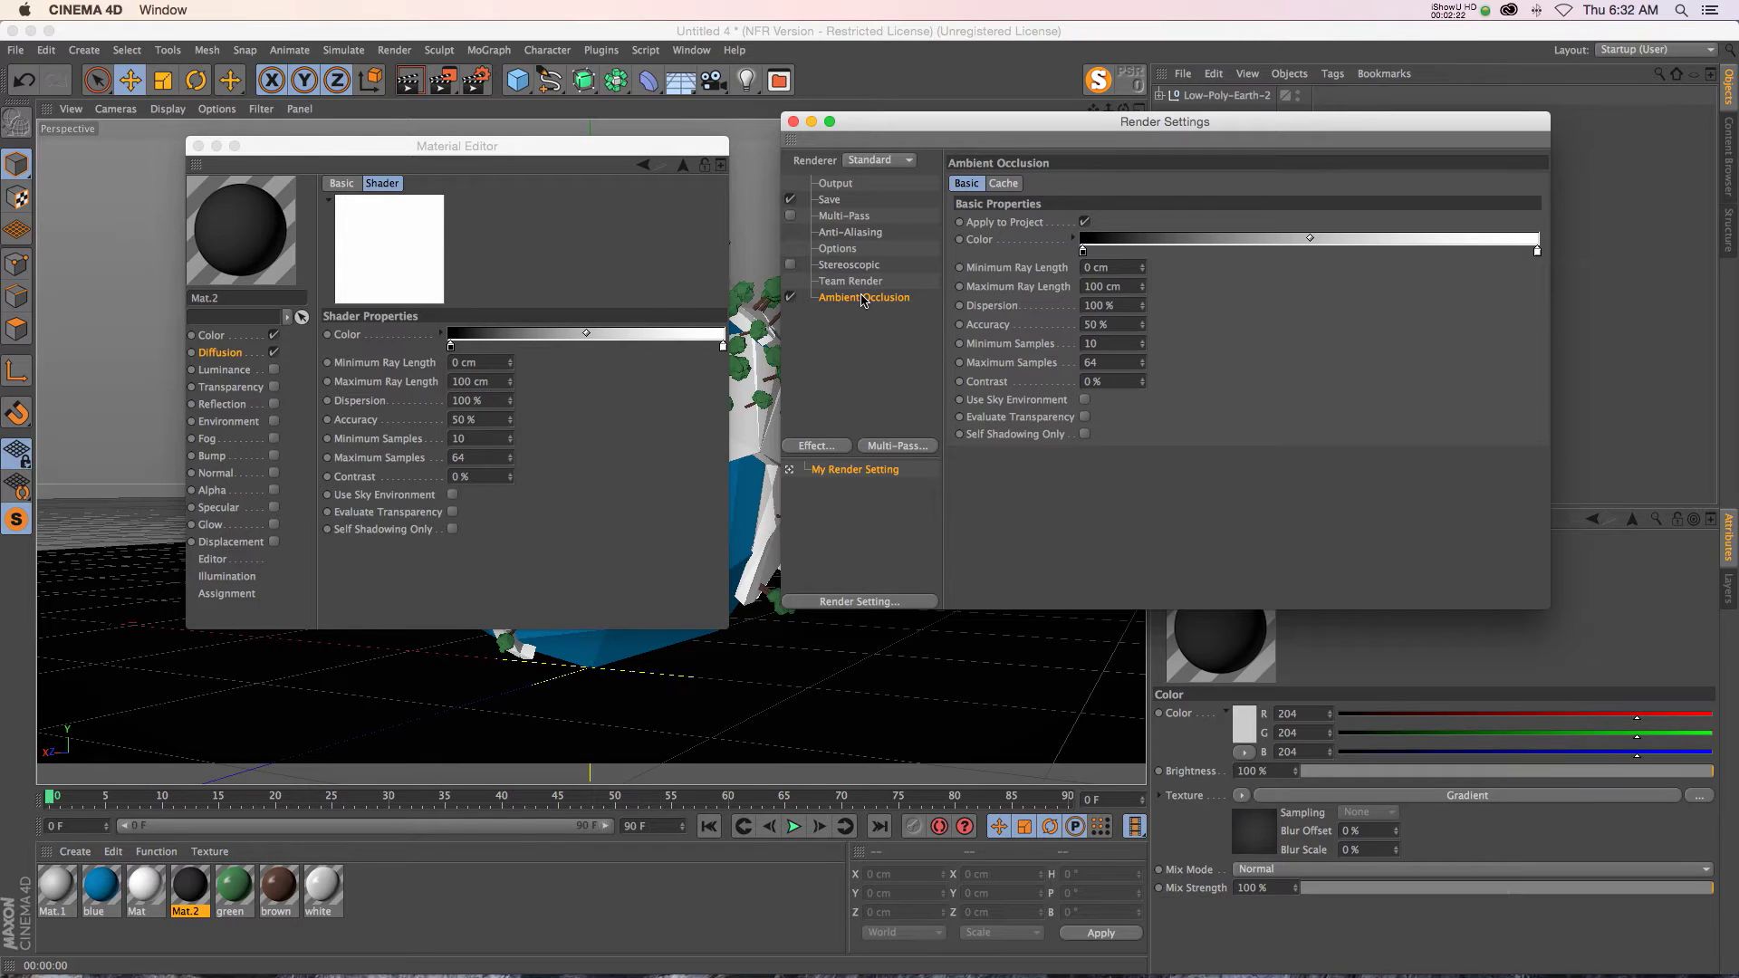
left_click_drag(515, 145, 784, 132)
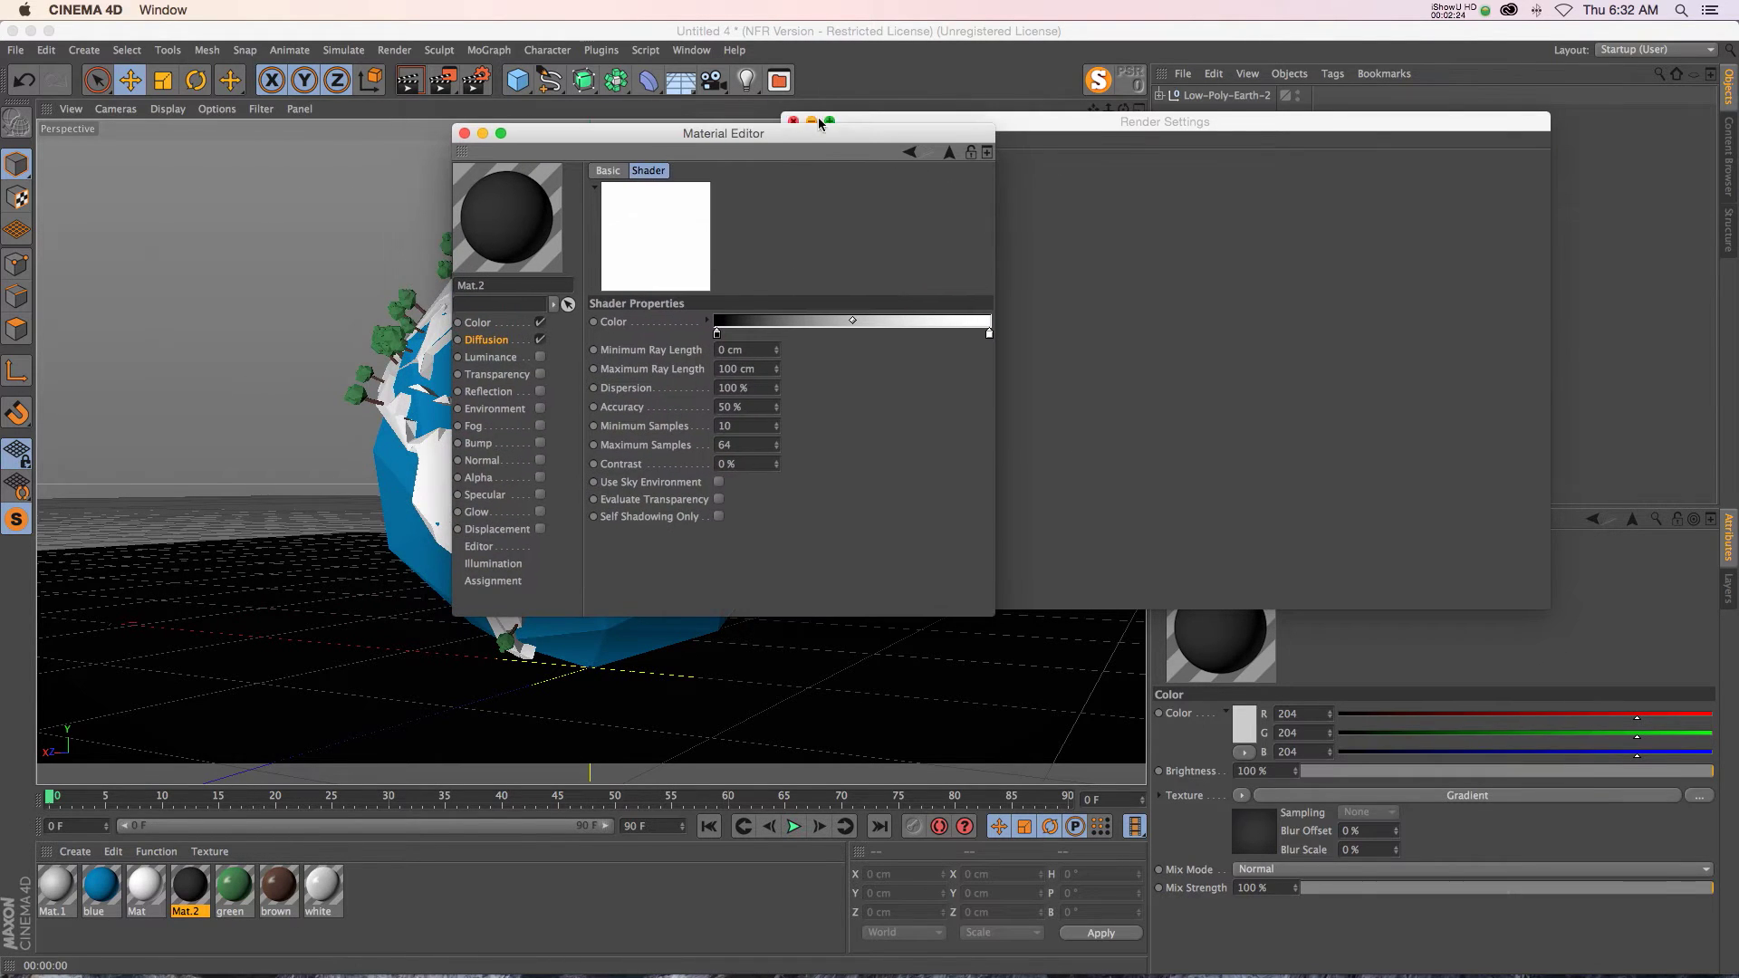
Step: Close Render Settings and render the globe with Mat.2's diffusion ambient occlusion
left_click(787, 119)
left_click_drag(544, 135, 1182, 161)
left_click(408, 80)
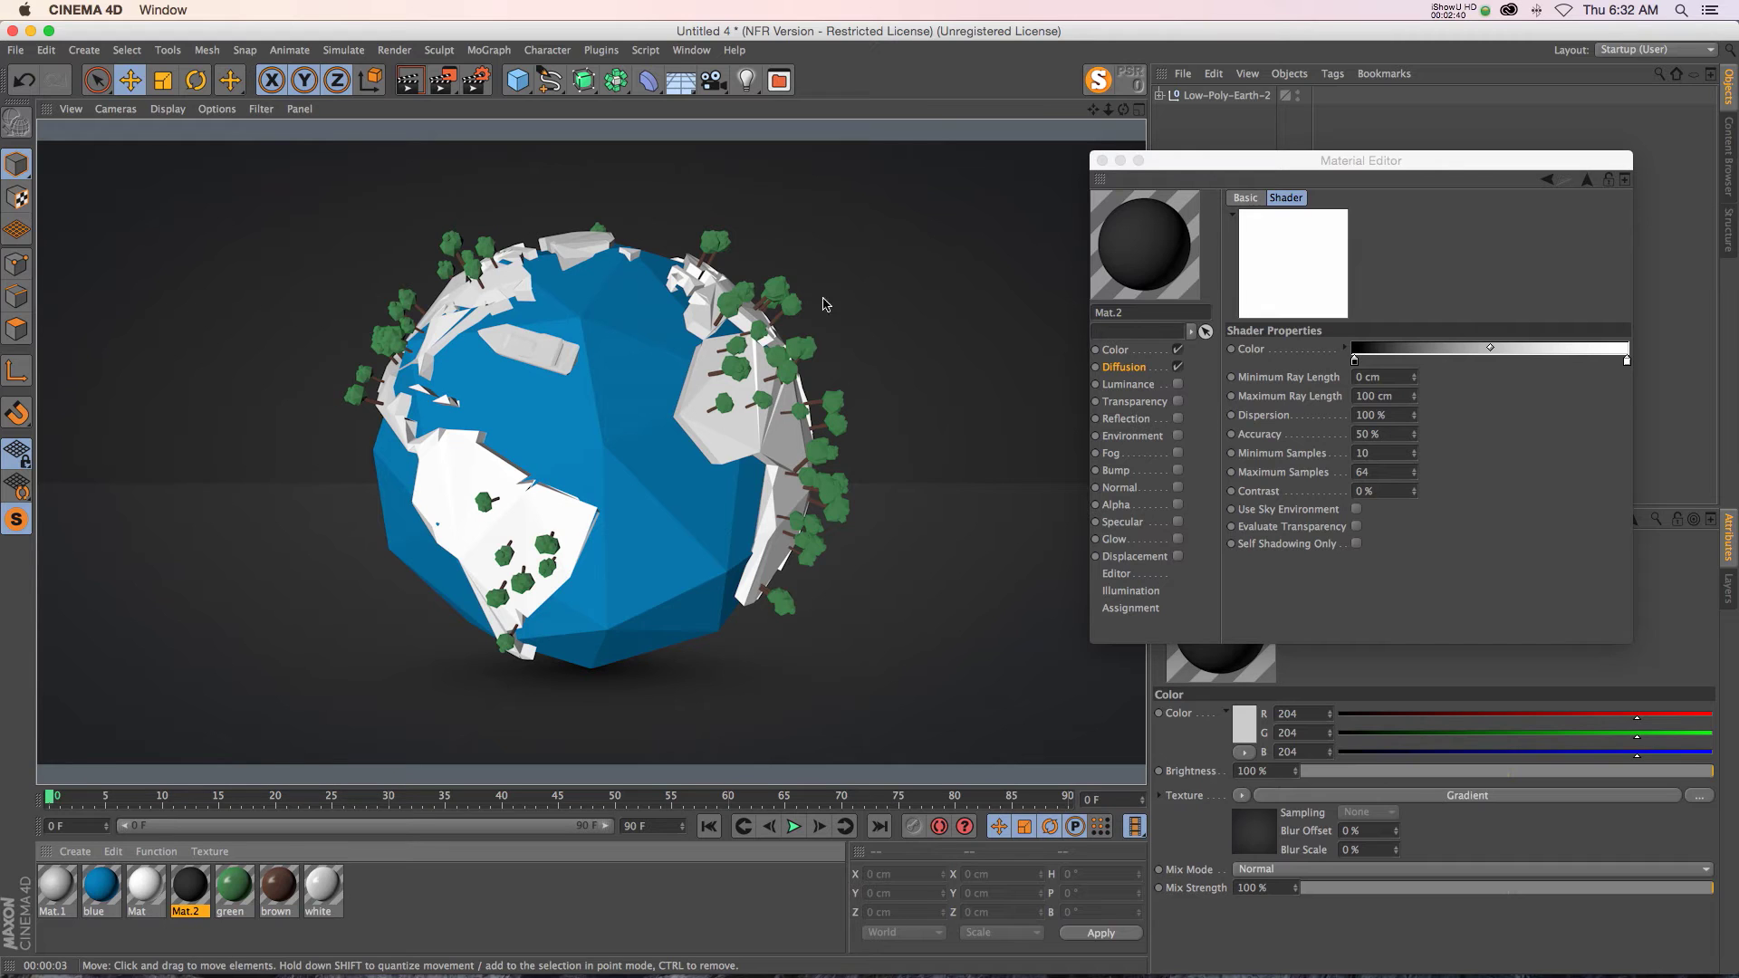
Step: Enable the blue material's Diffusion with an Ambient Occlusion texture and render the globe
left_click(101, 886)
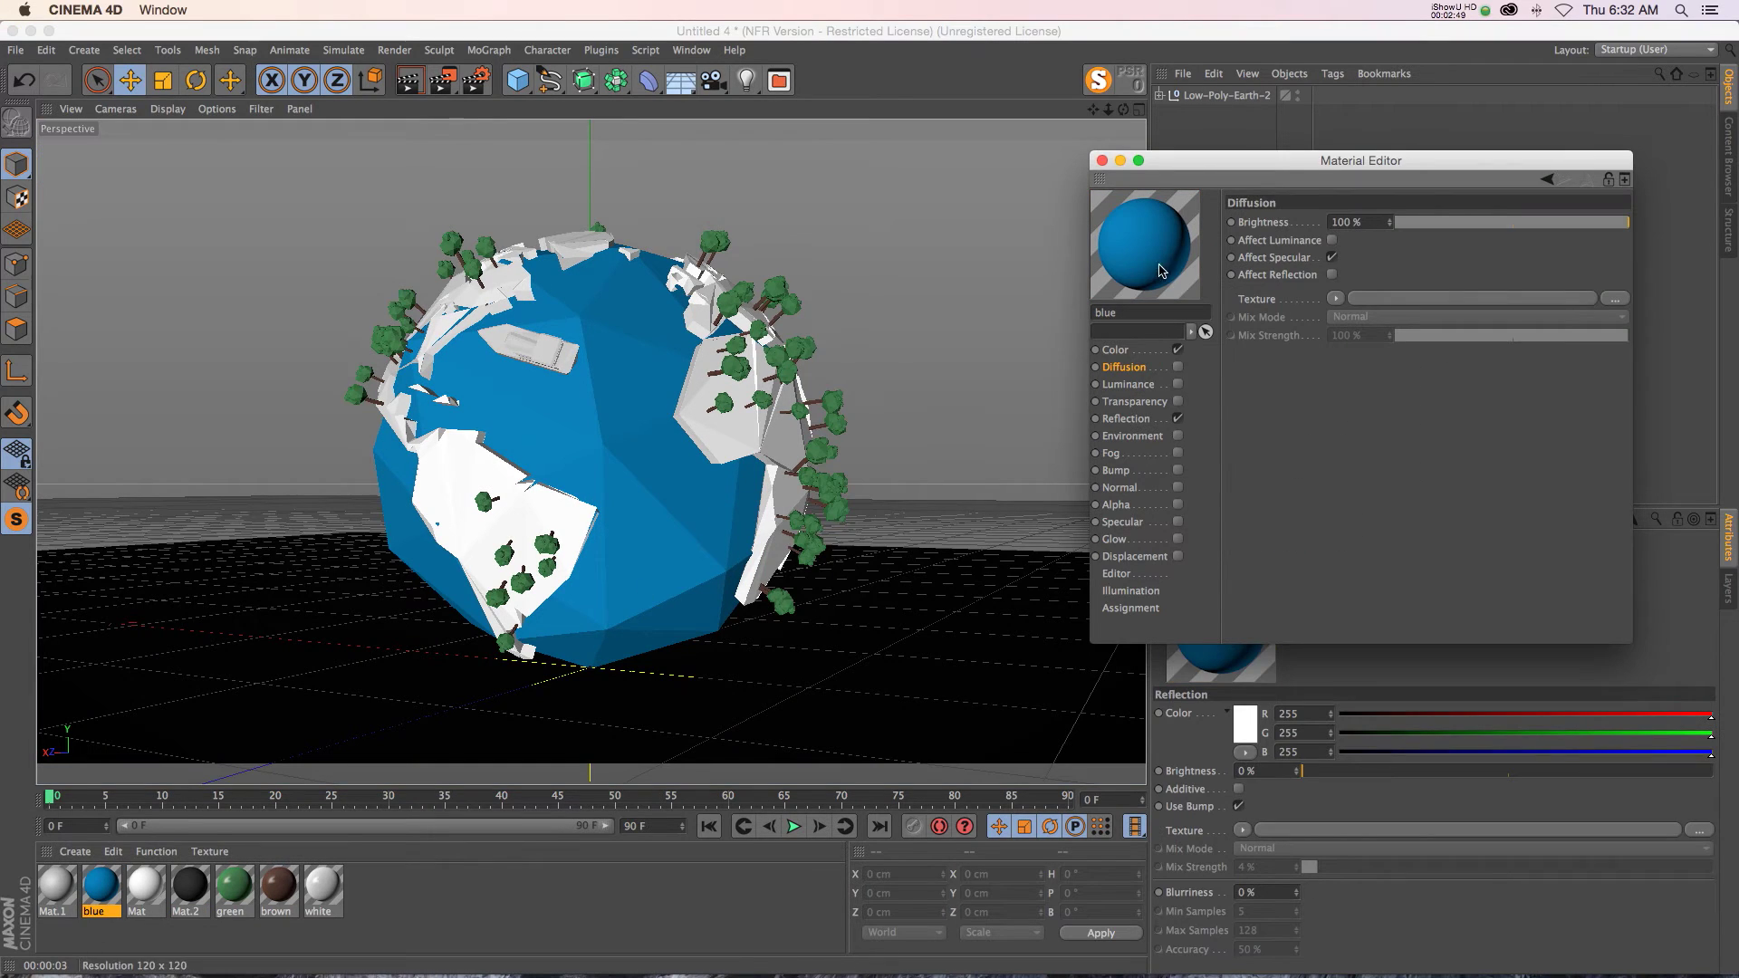
left_click_drag(1178, 161, 1017, 138)
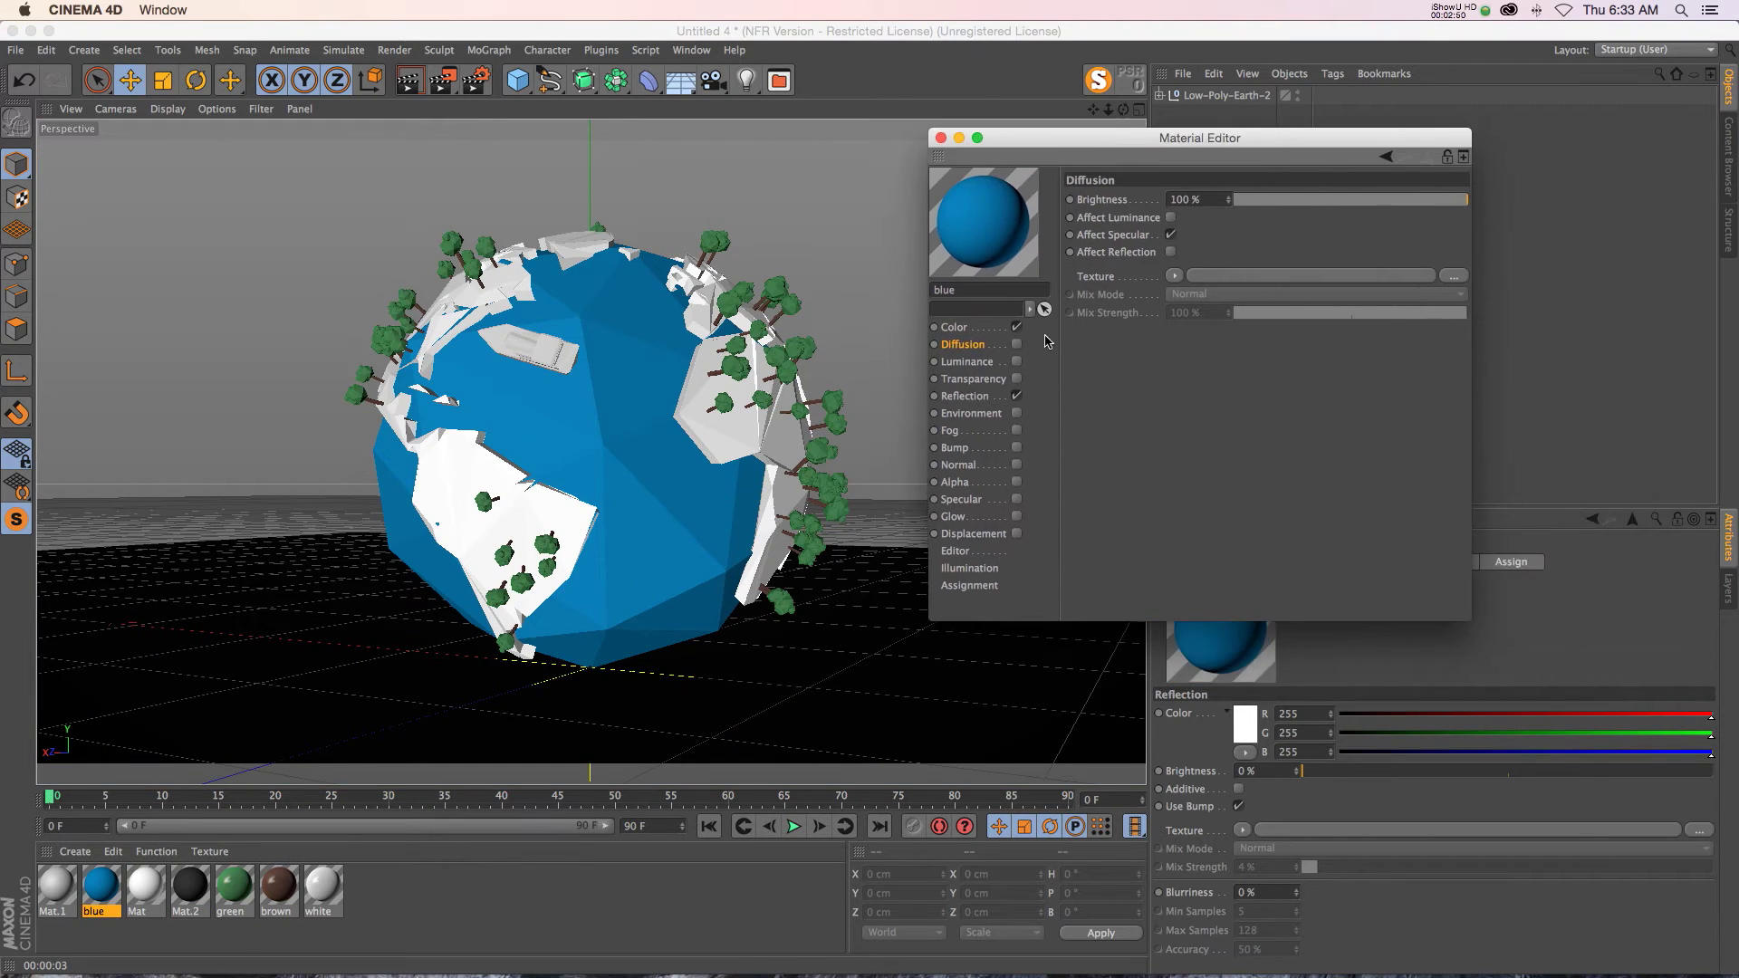
left_click(1016, 344)
left_click(1174, 275)
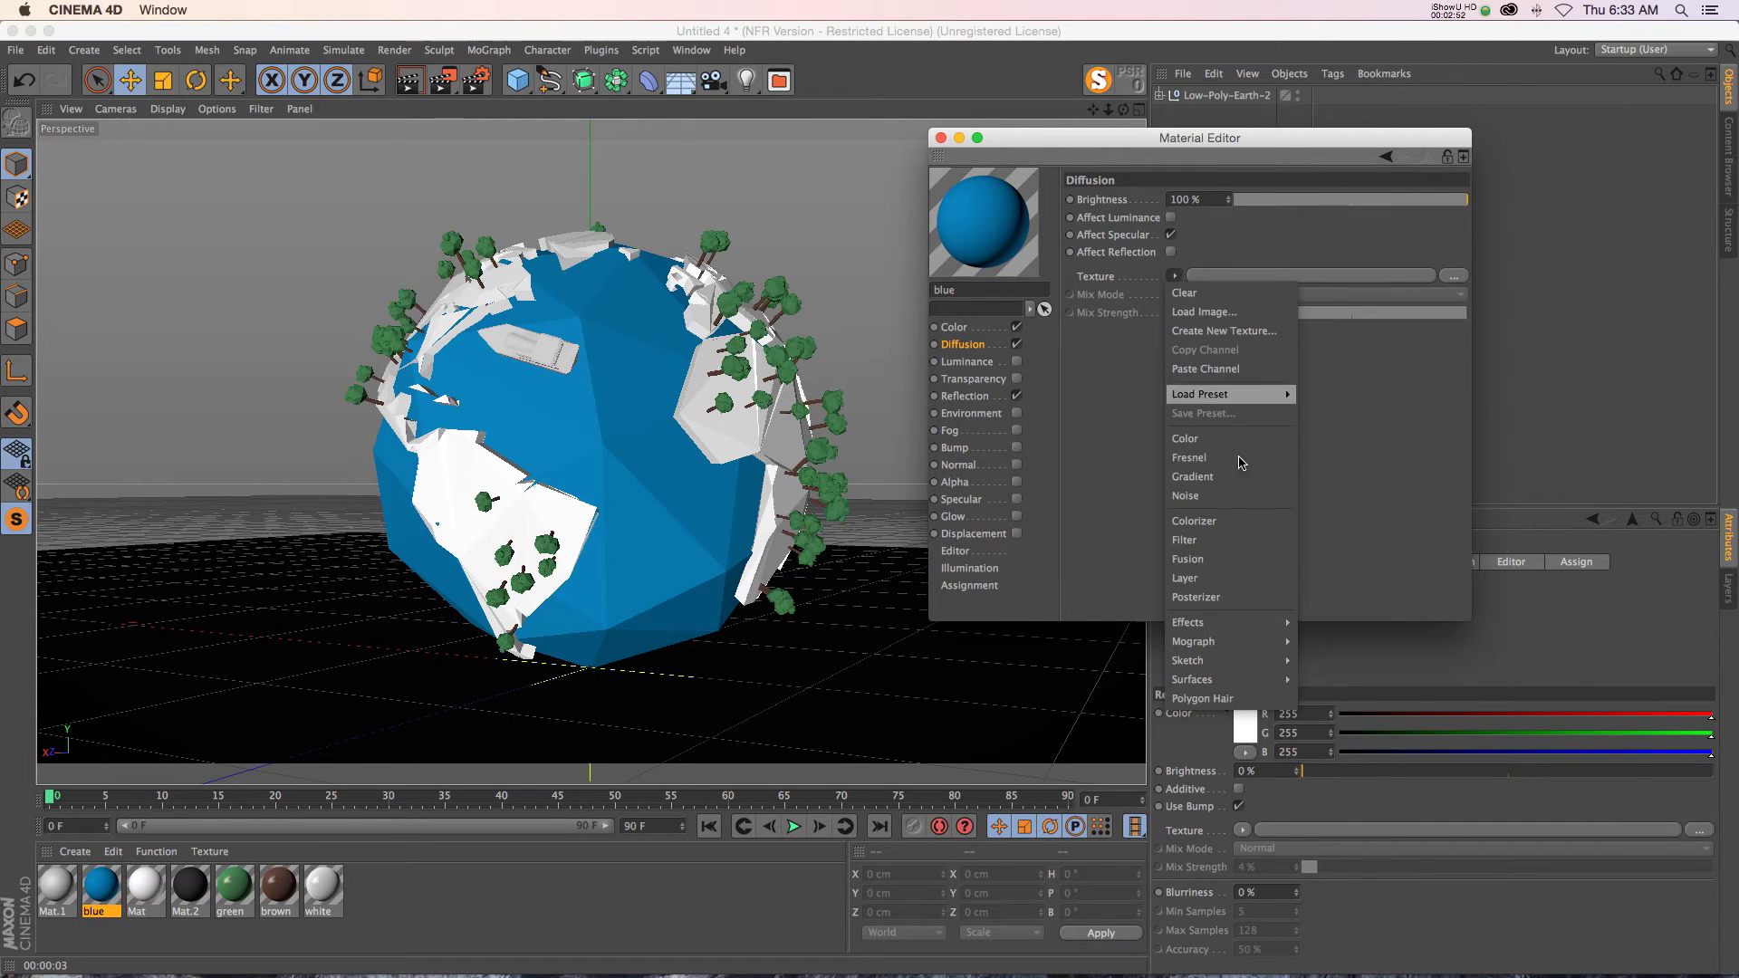
mouse_move(1232, 622)
left_click(1338, 622)
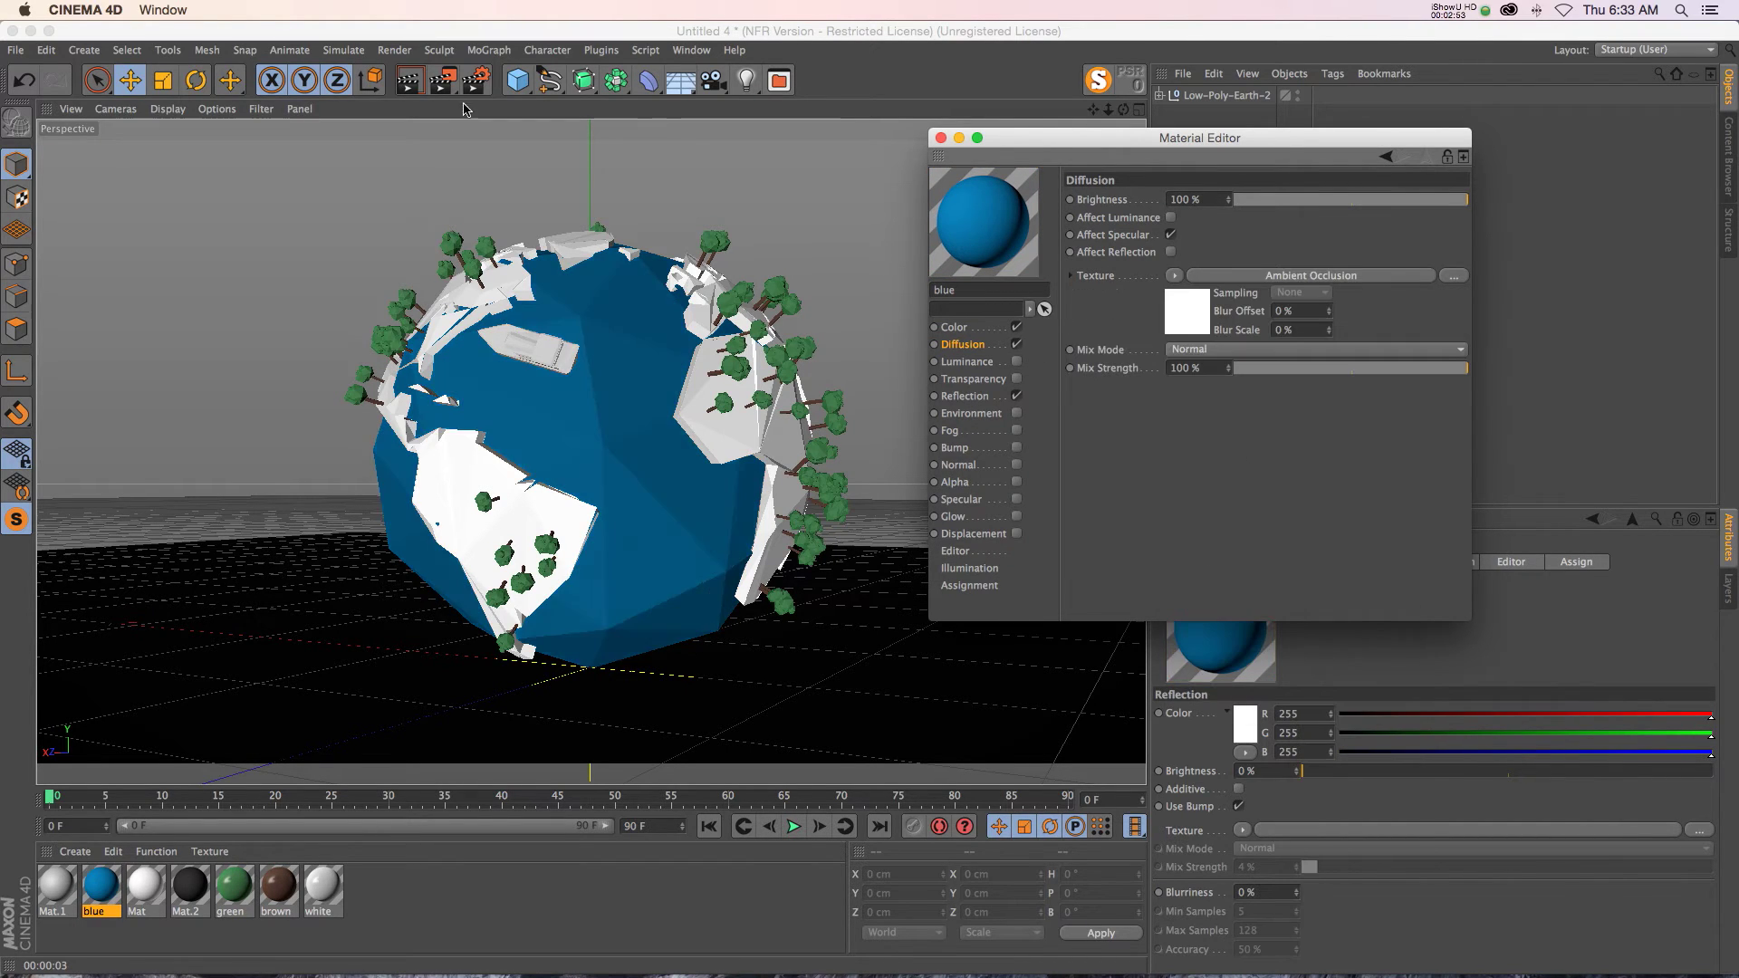
left_click(409, 81)
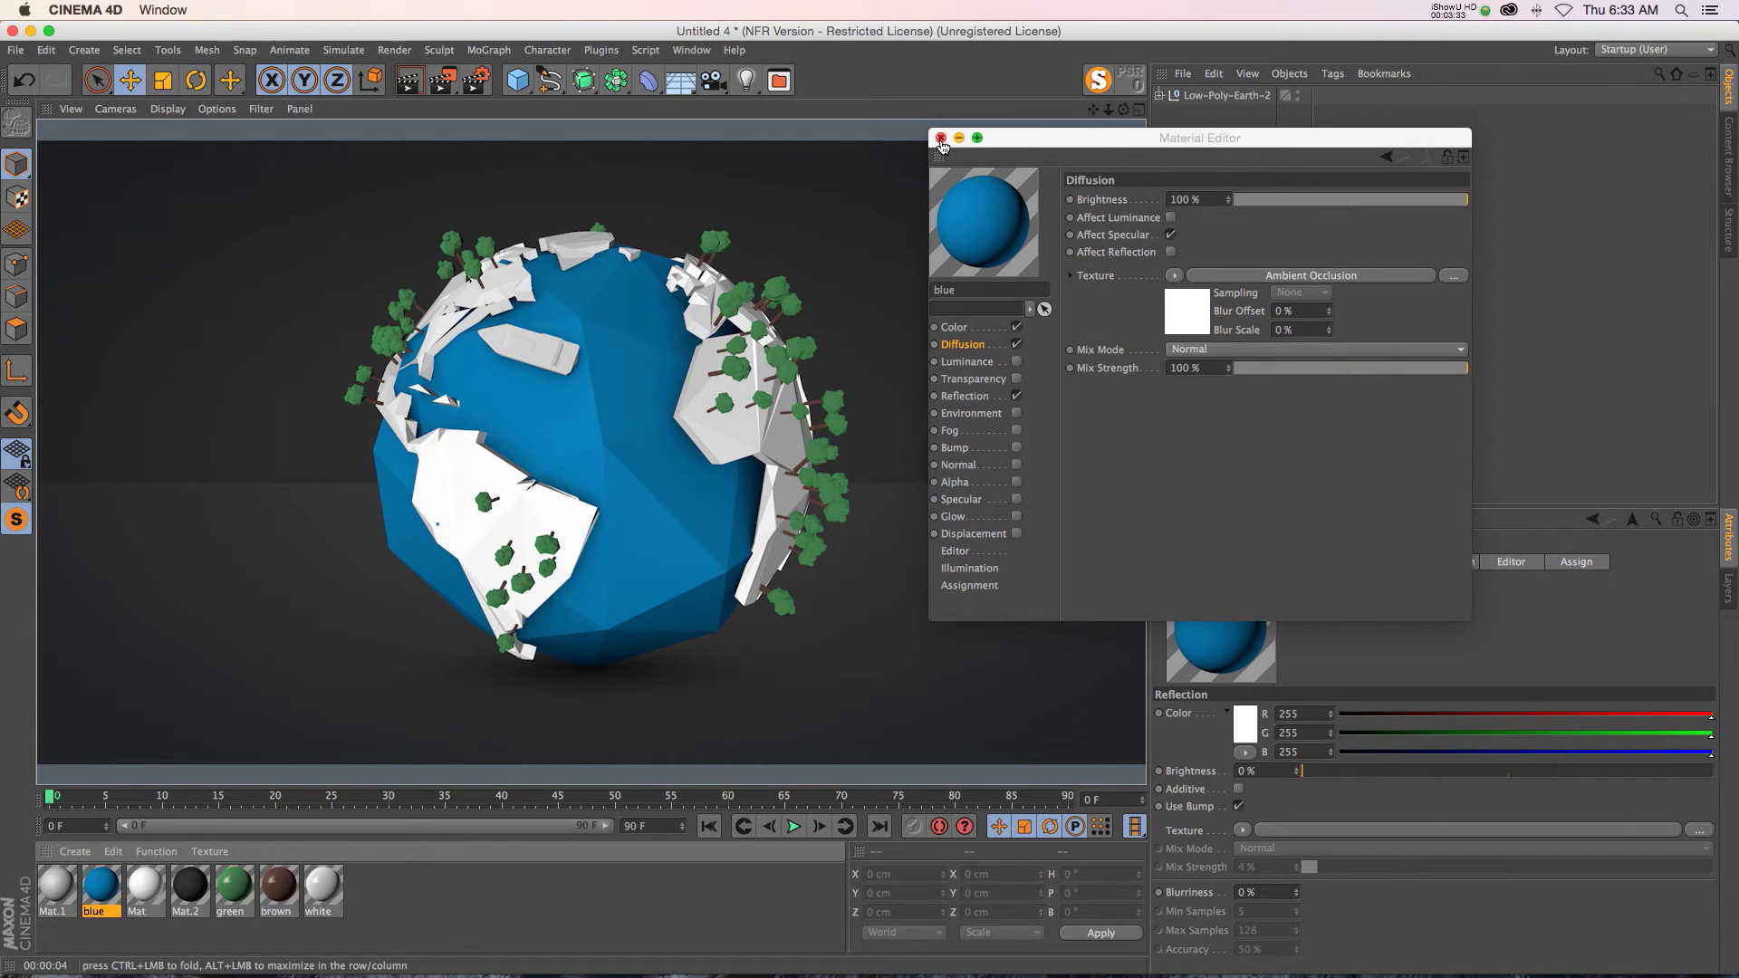
left_click(941, 140)
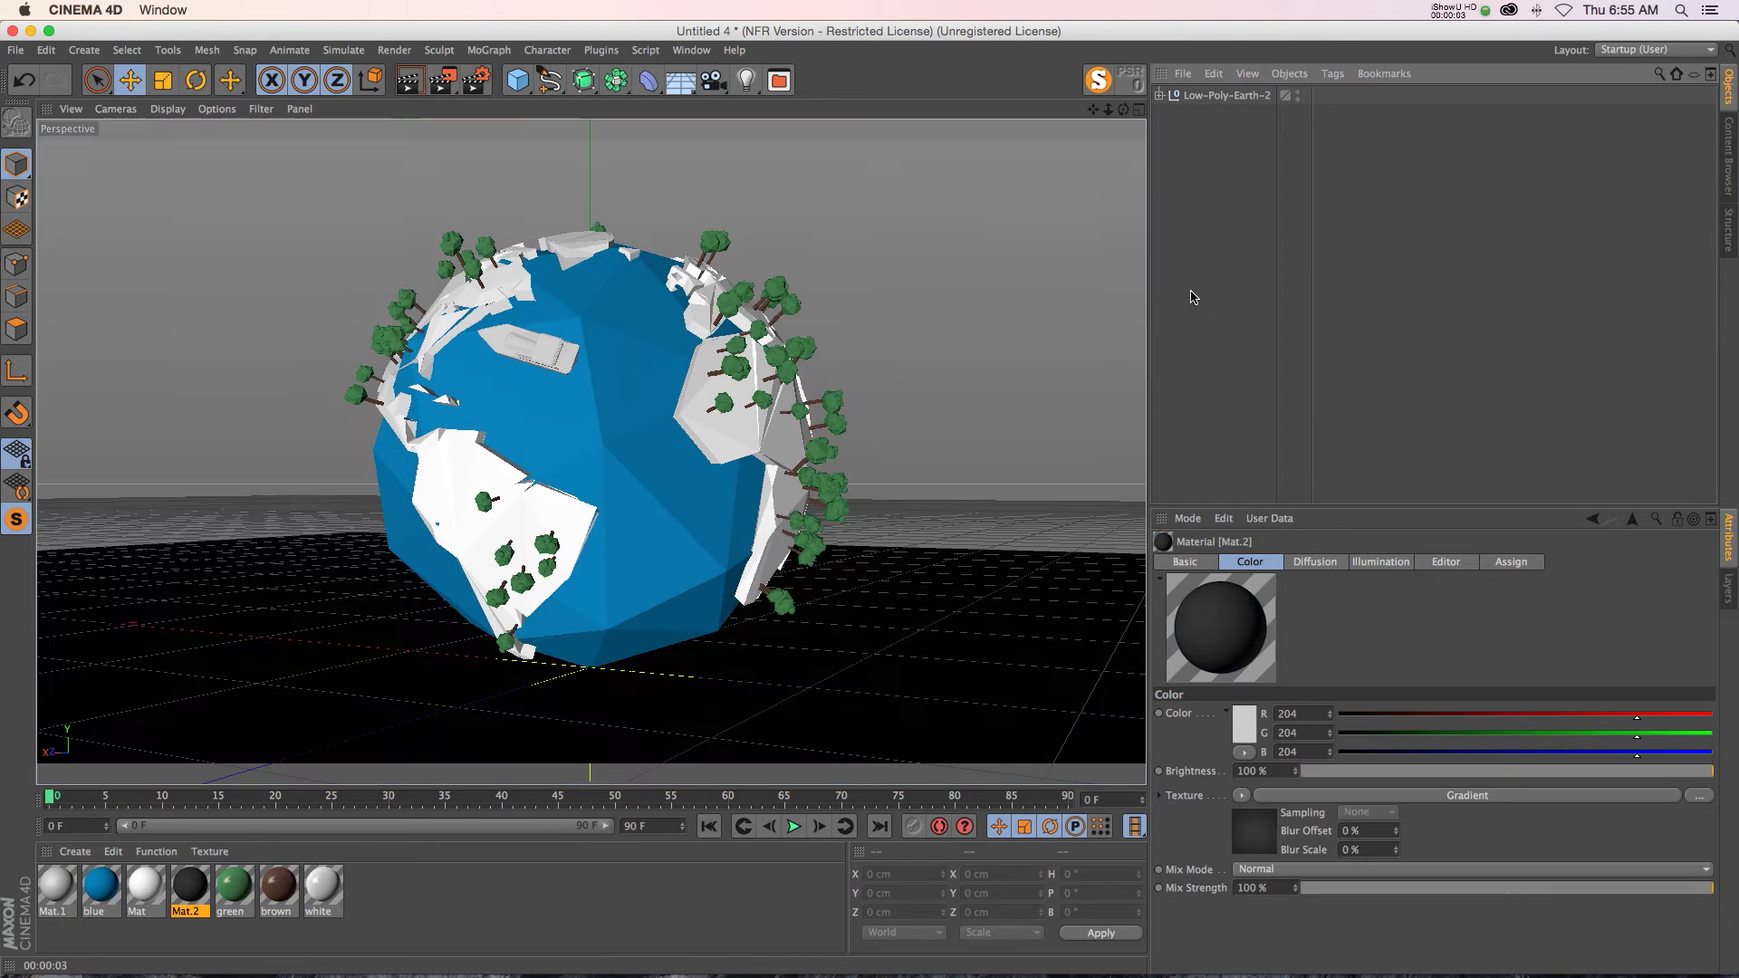
Step: Add a global Ambient Occlusion effect with Contrast set to 75%
left_click(483, 77)
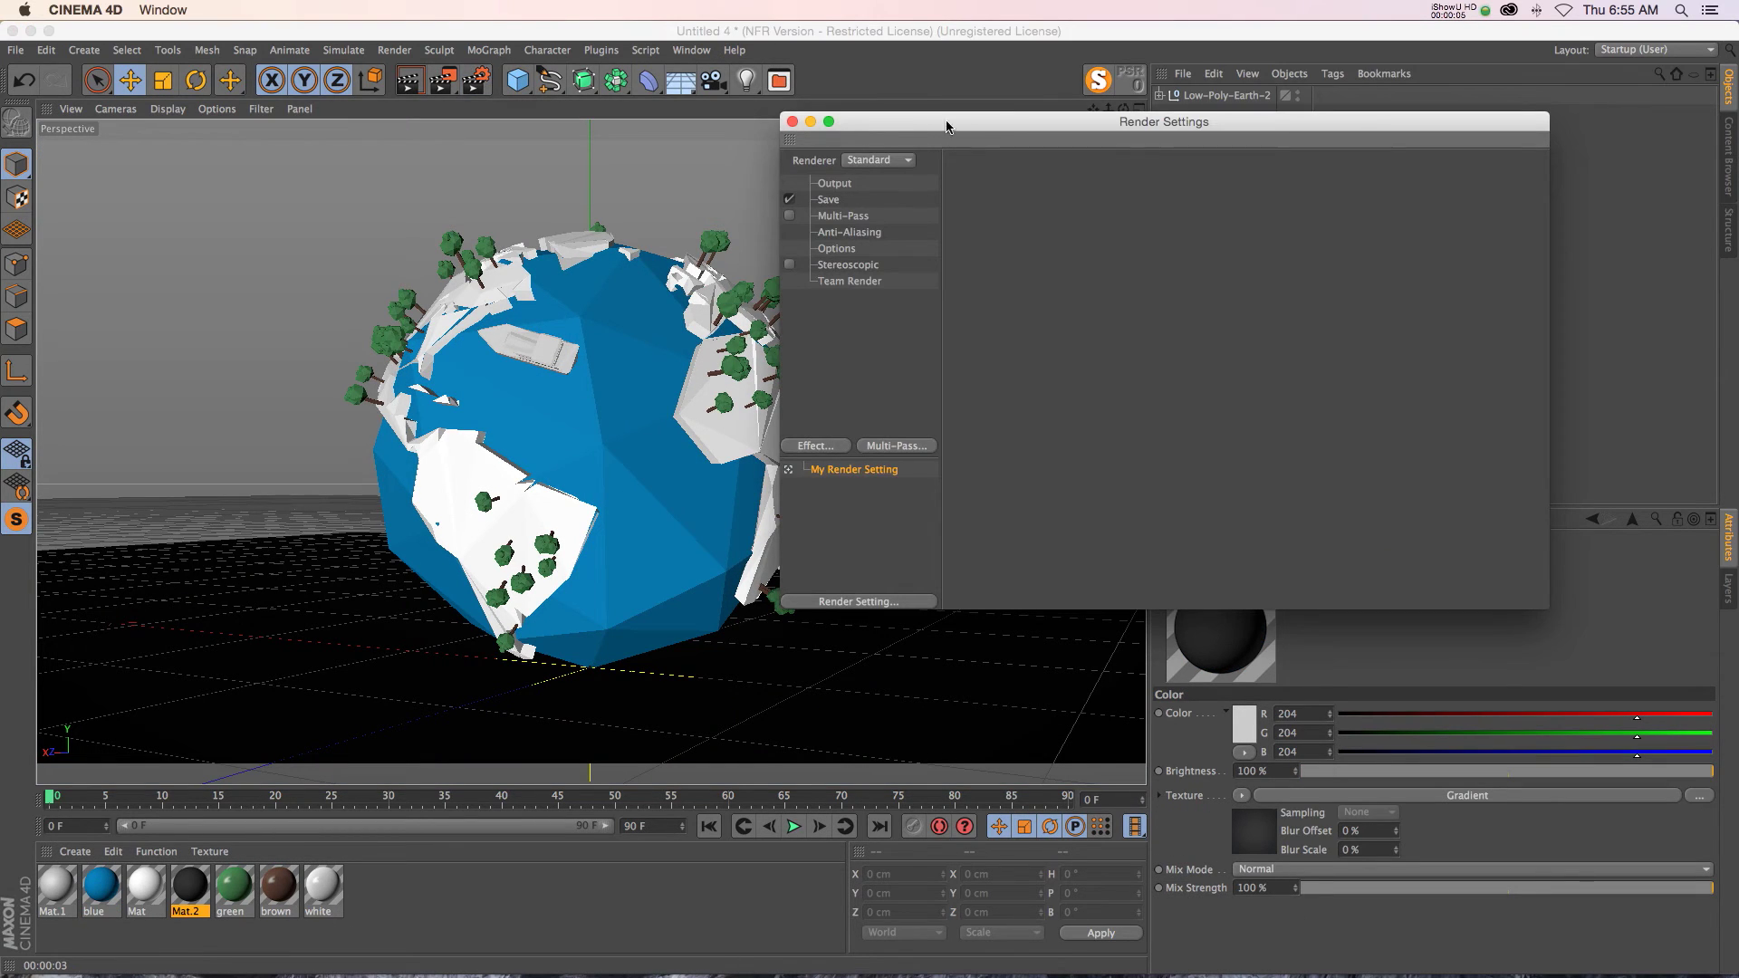
left_click_drag(938, 118, 1062, 88)
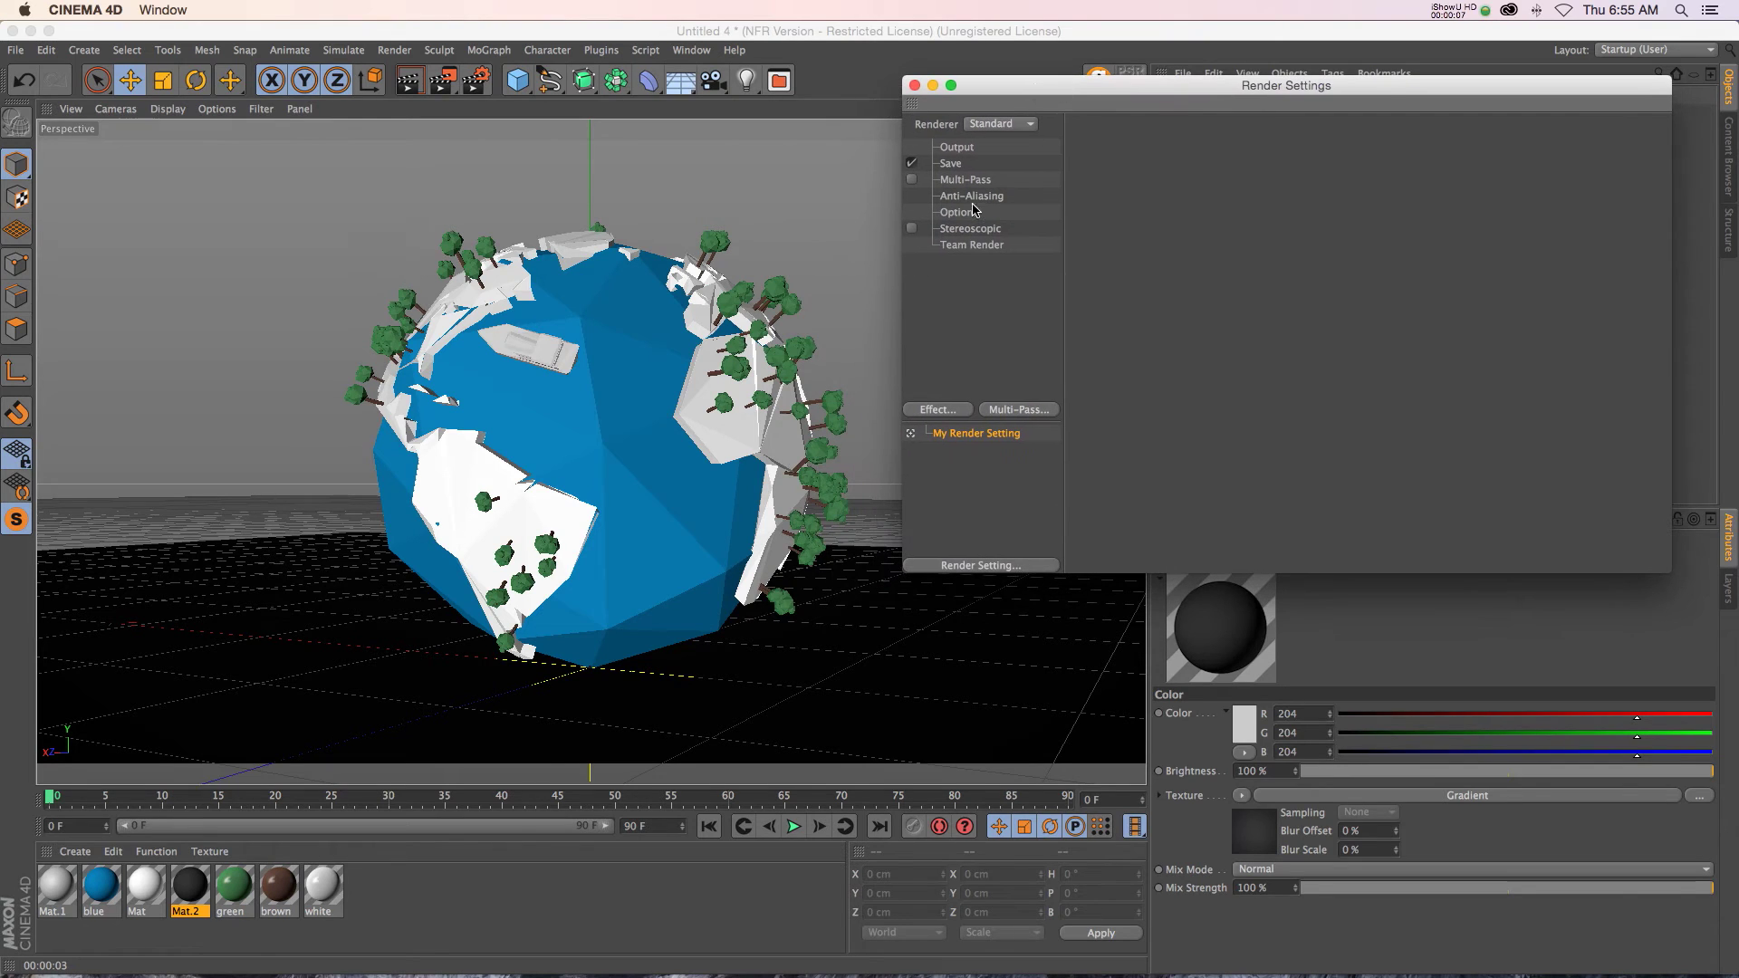
left_click(946, 409)
left_click(1043, 527)
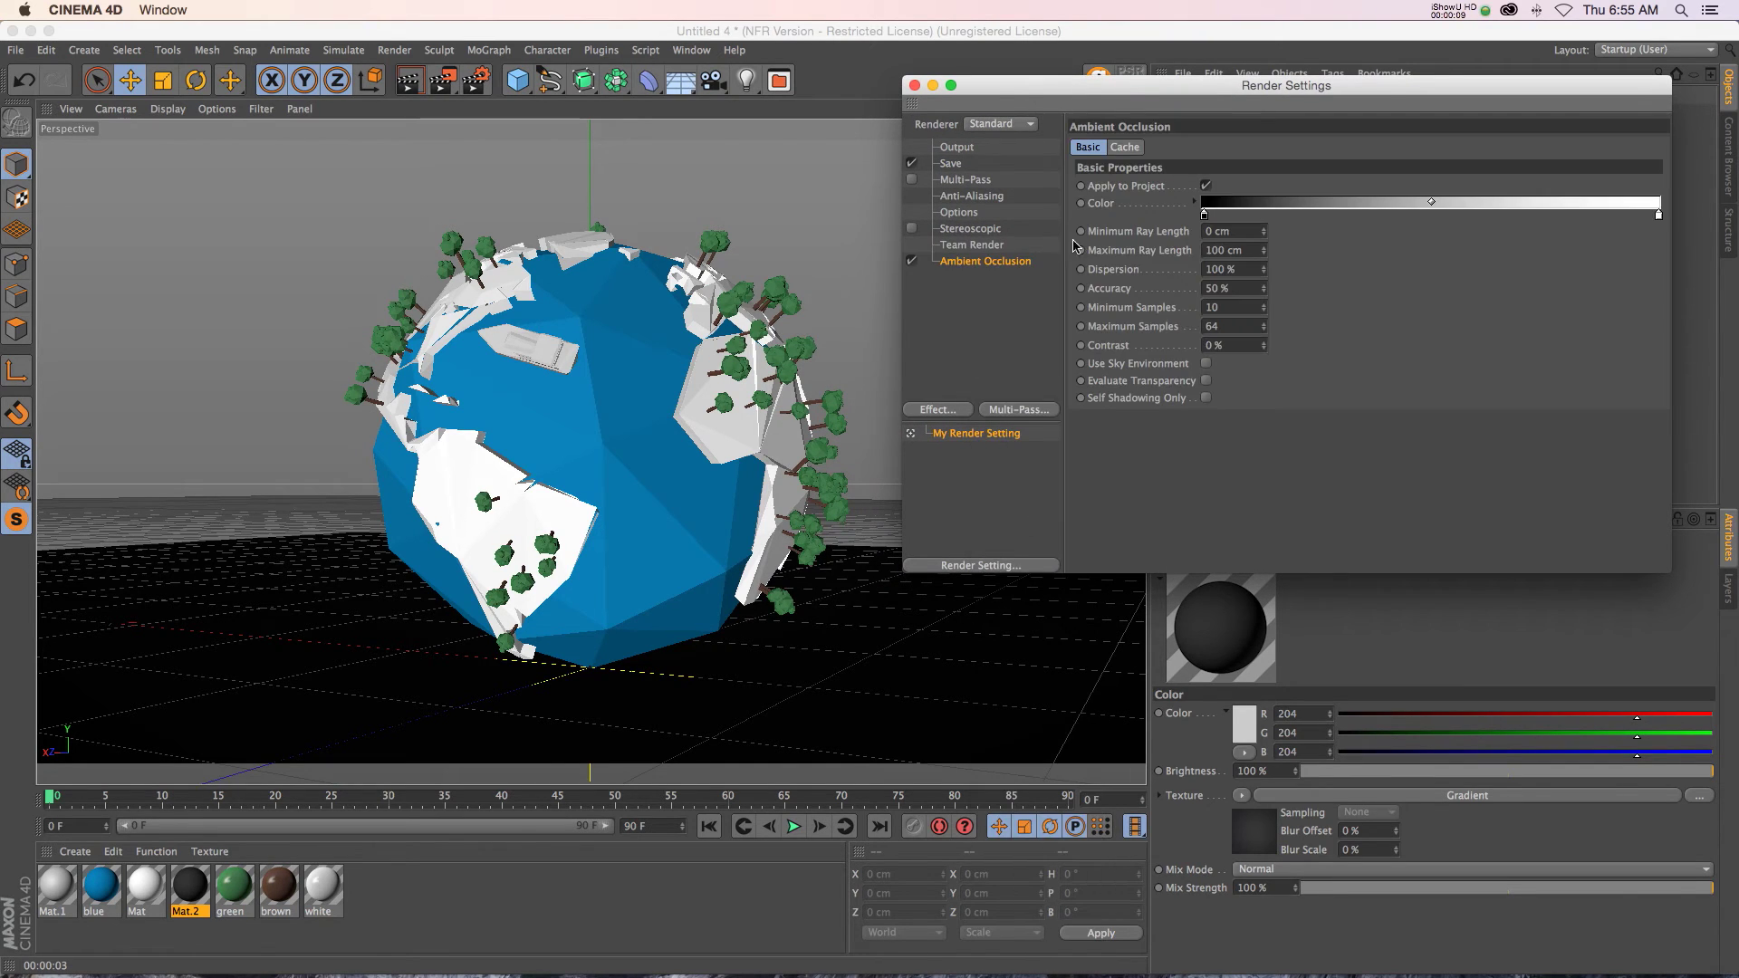
left_click_drag(1228, 345, 1094, 346)
type("75")
key("Return")
Step: Test-render the globe with the global ambient occlusion, then clear the render
left_click(417, 88)
left_click(418, 88)
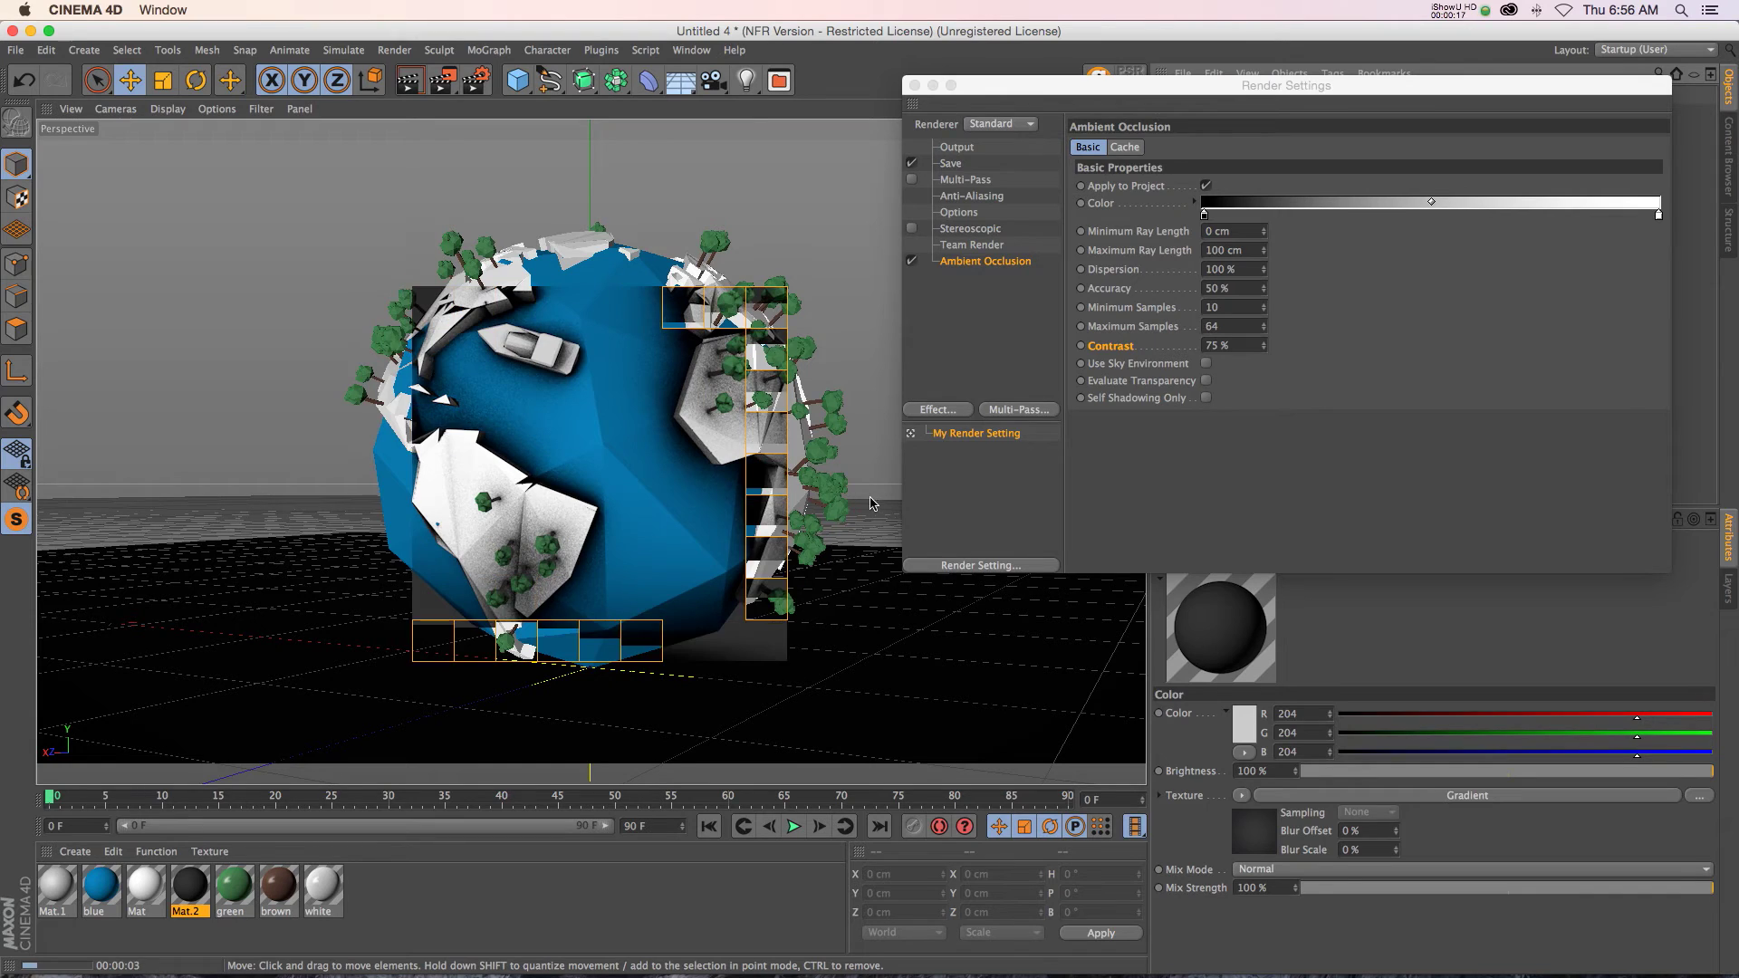
left_click(554, 624)
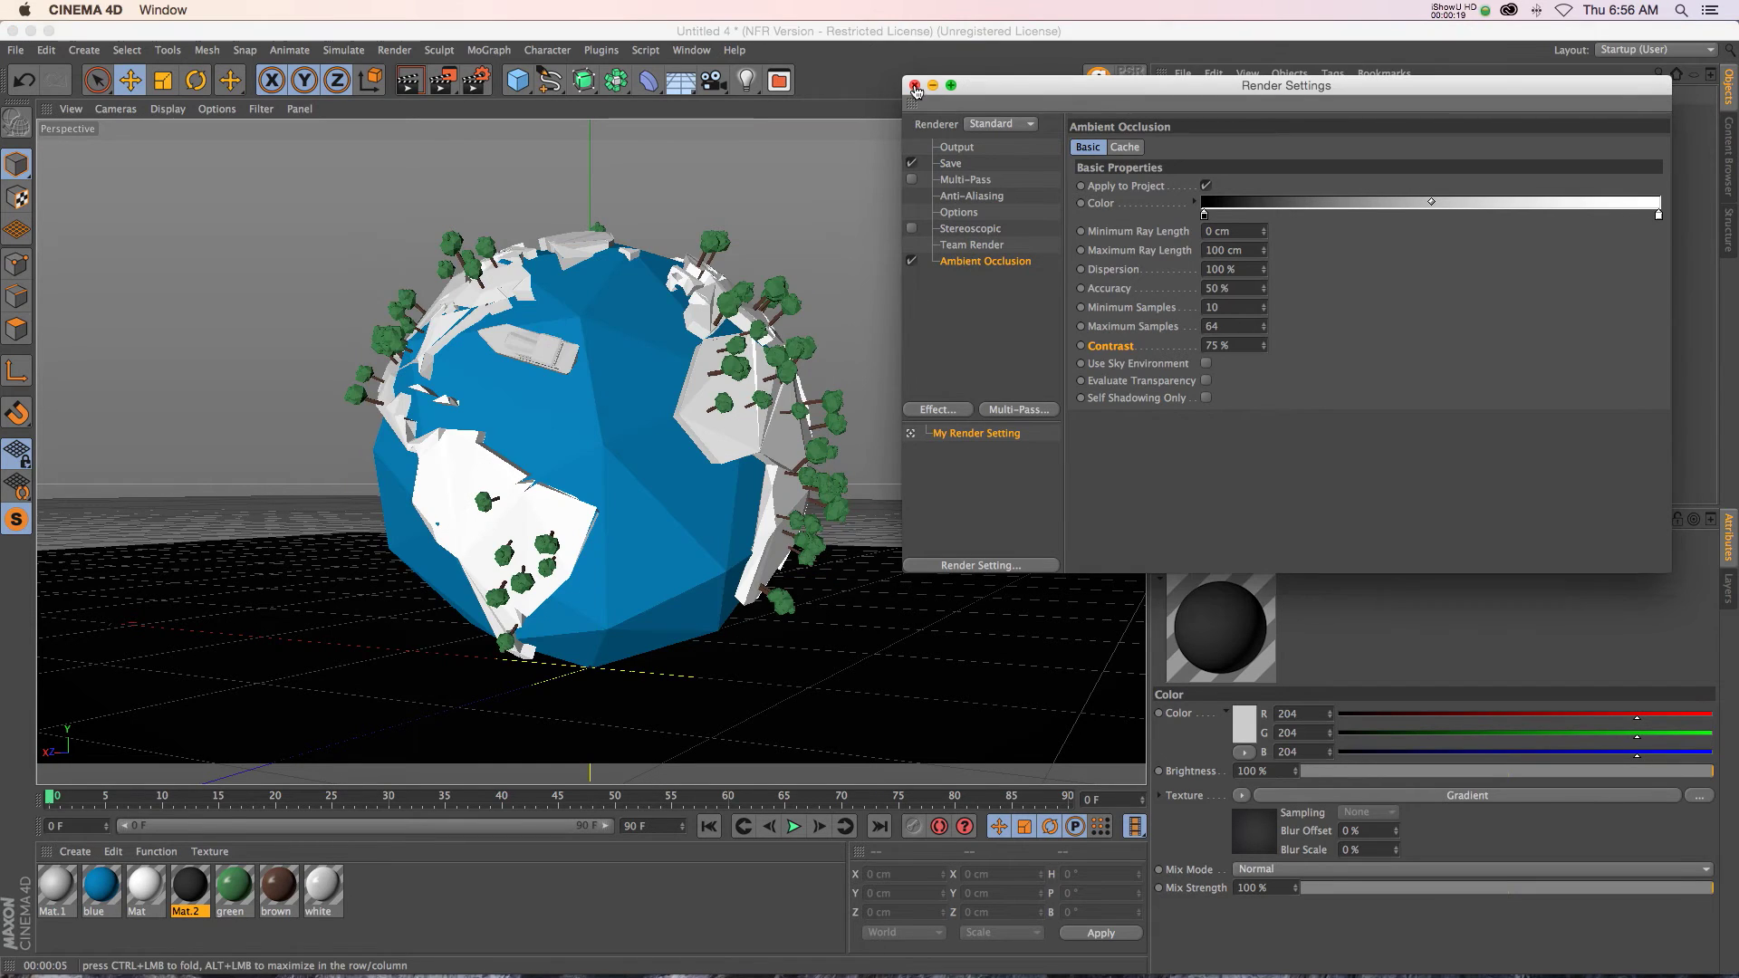
Step: Set Mat.2's Ambient Occlusion shader Contrast to 75 and re-render with Ctrl+R
double_click(191, 888)
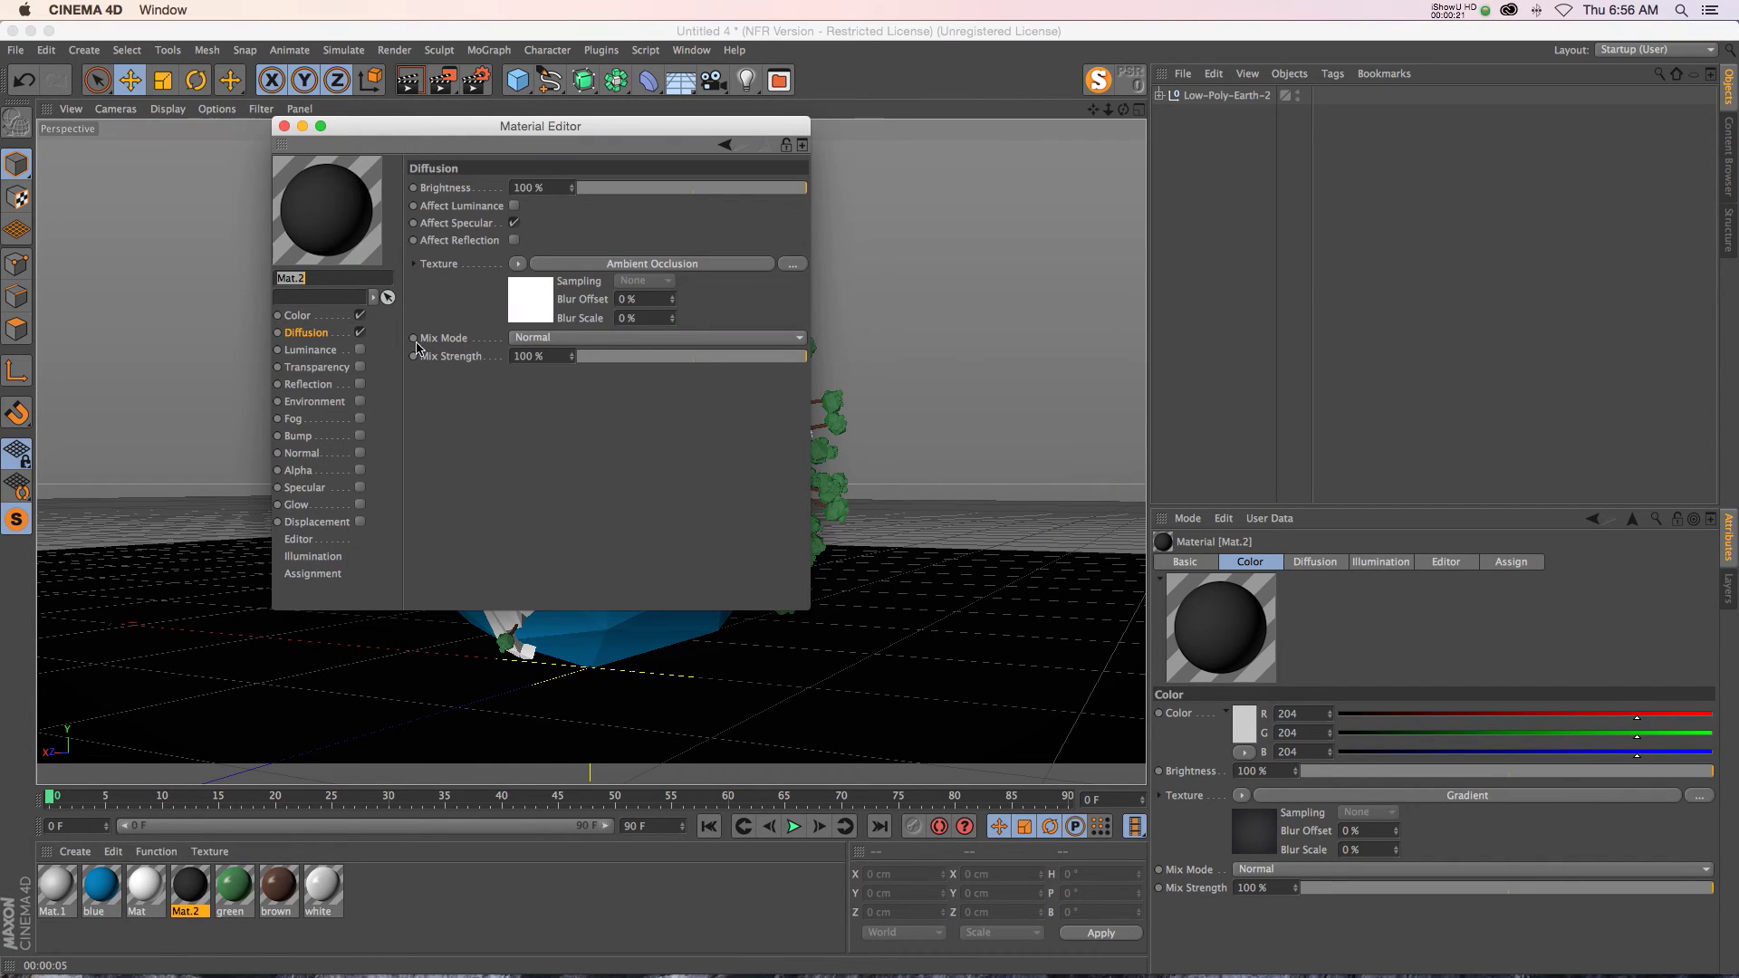
left_click(530, 312)
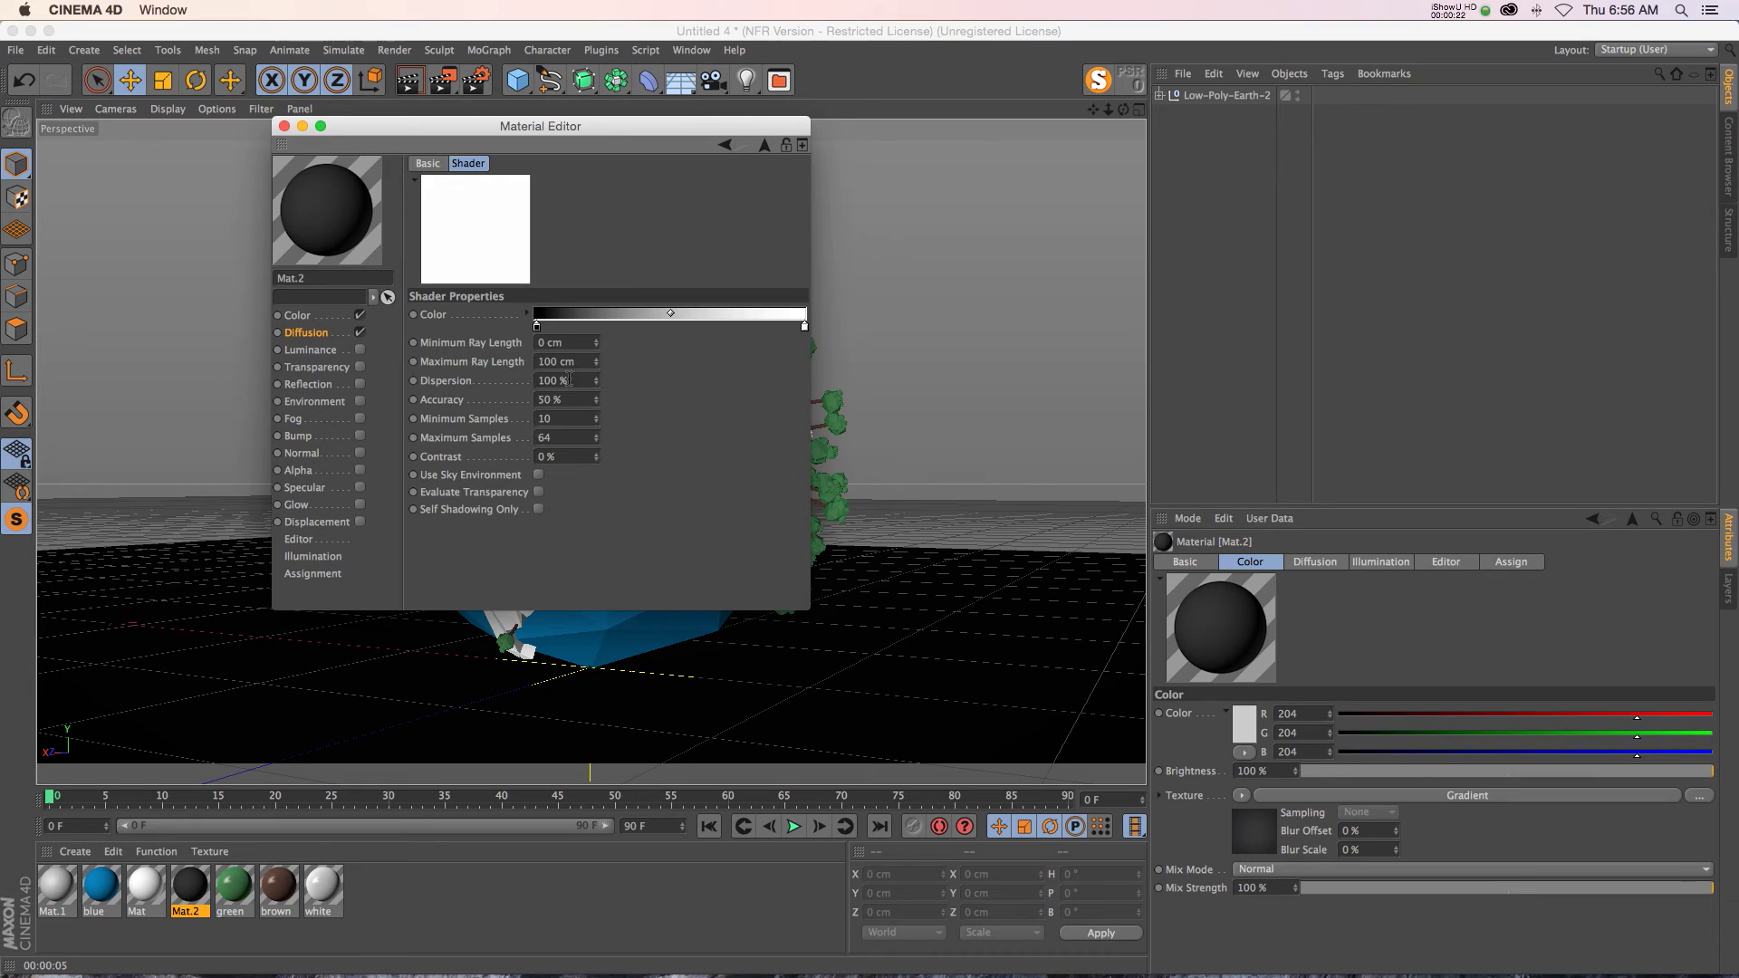
left_click(579, 455)
type("75")
left_click(283, 126)
key("ctrl+r")
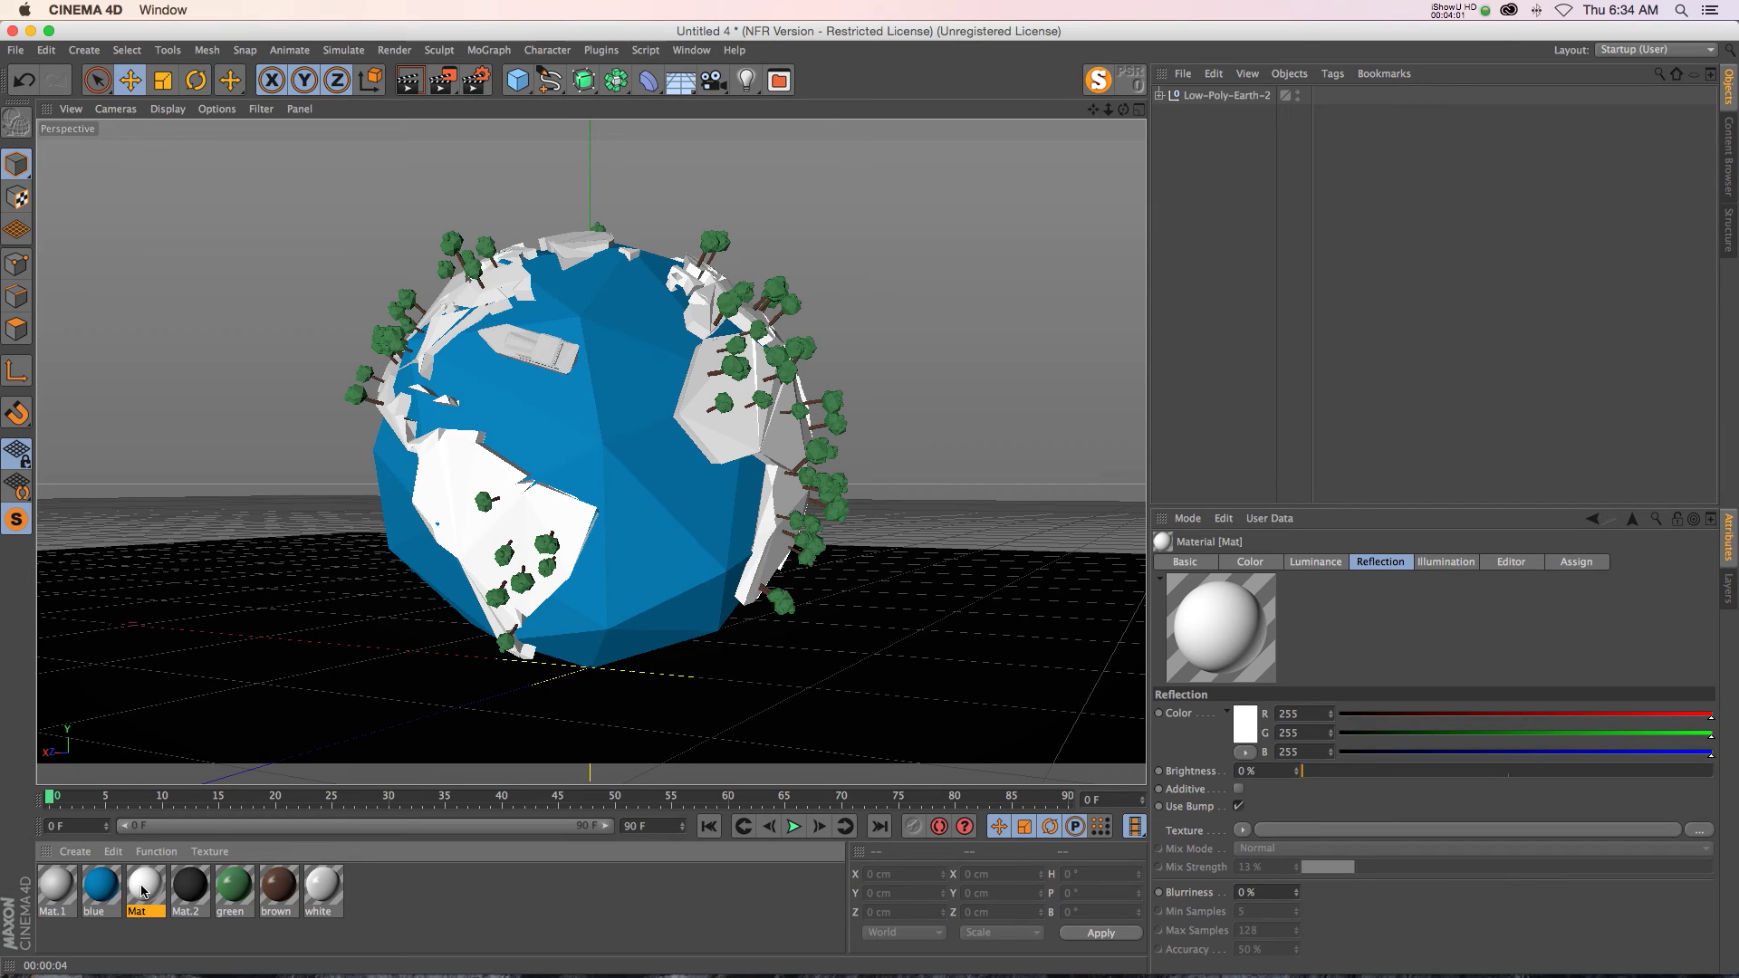
Step: Select Mat.1, blue, Mat and Mat.2 together in the material manager
double_click(142, 892)
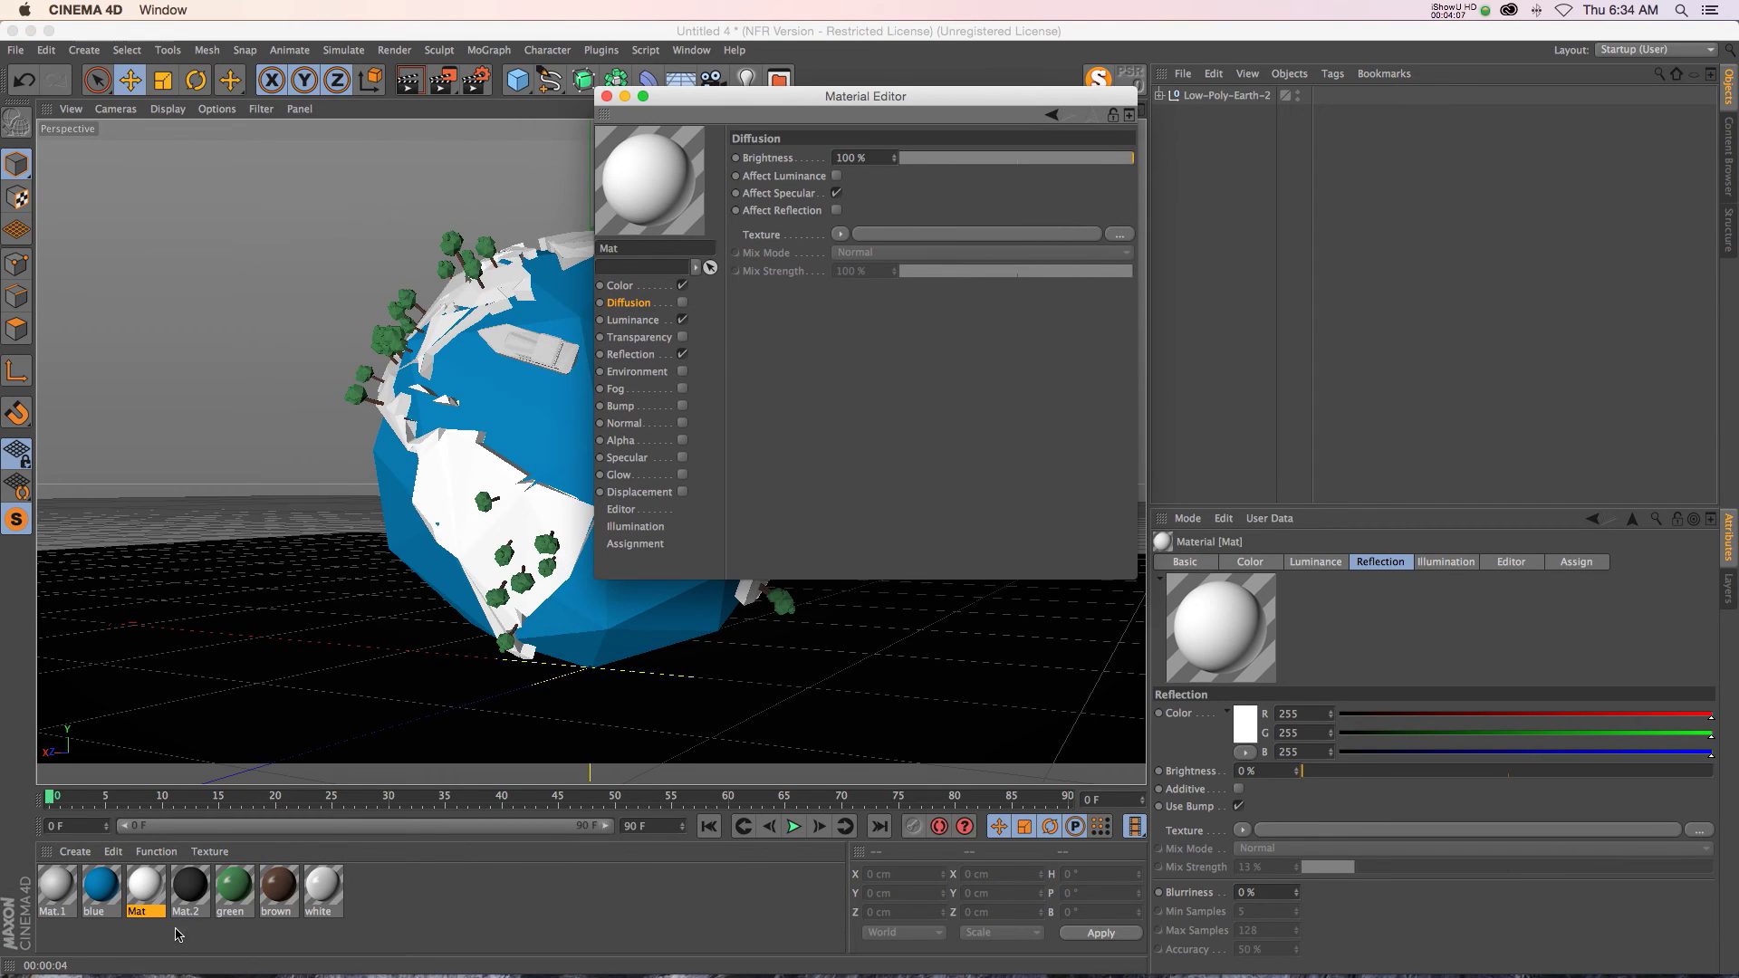
left_click(163, 953)
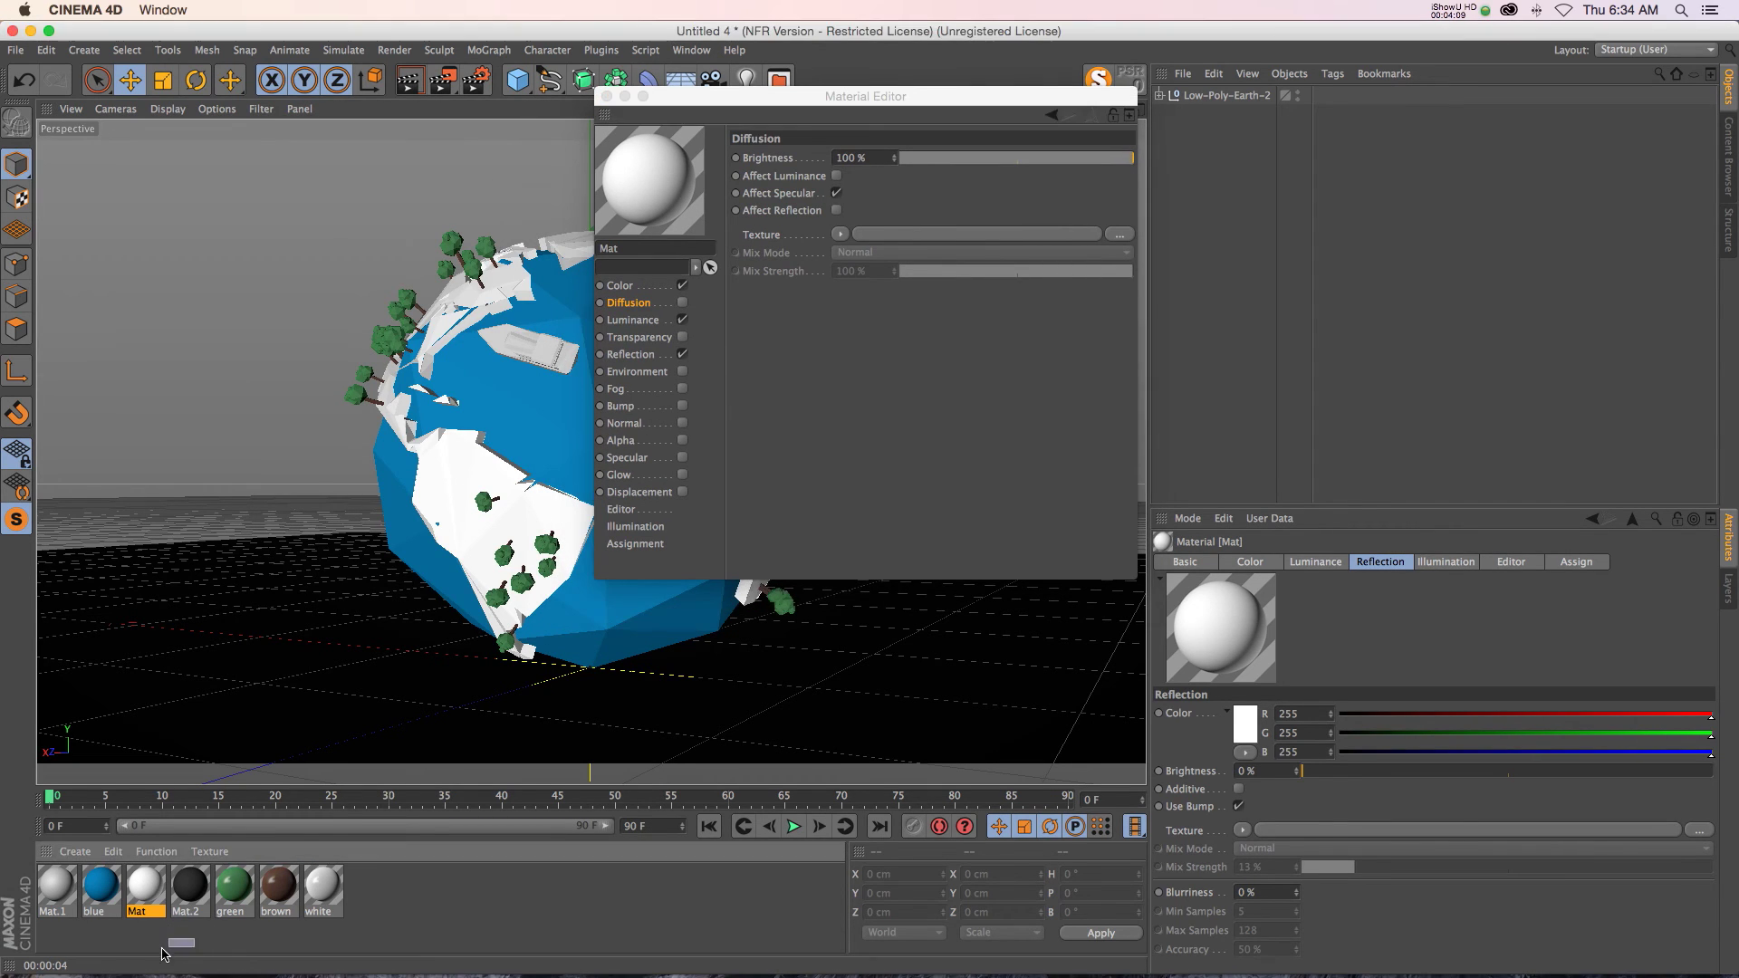
left_click_drag(163, 953, 38, 878)
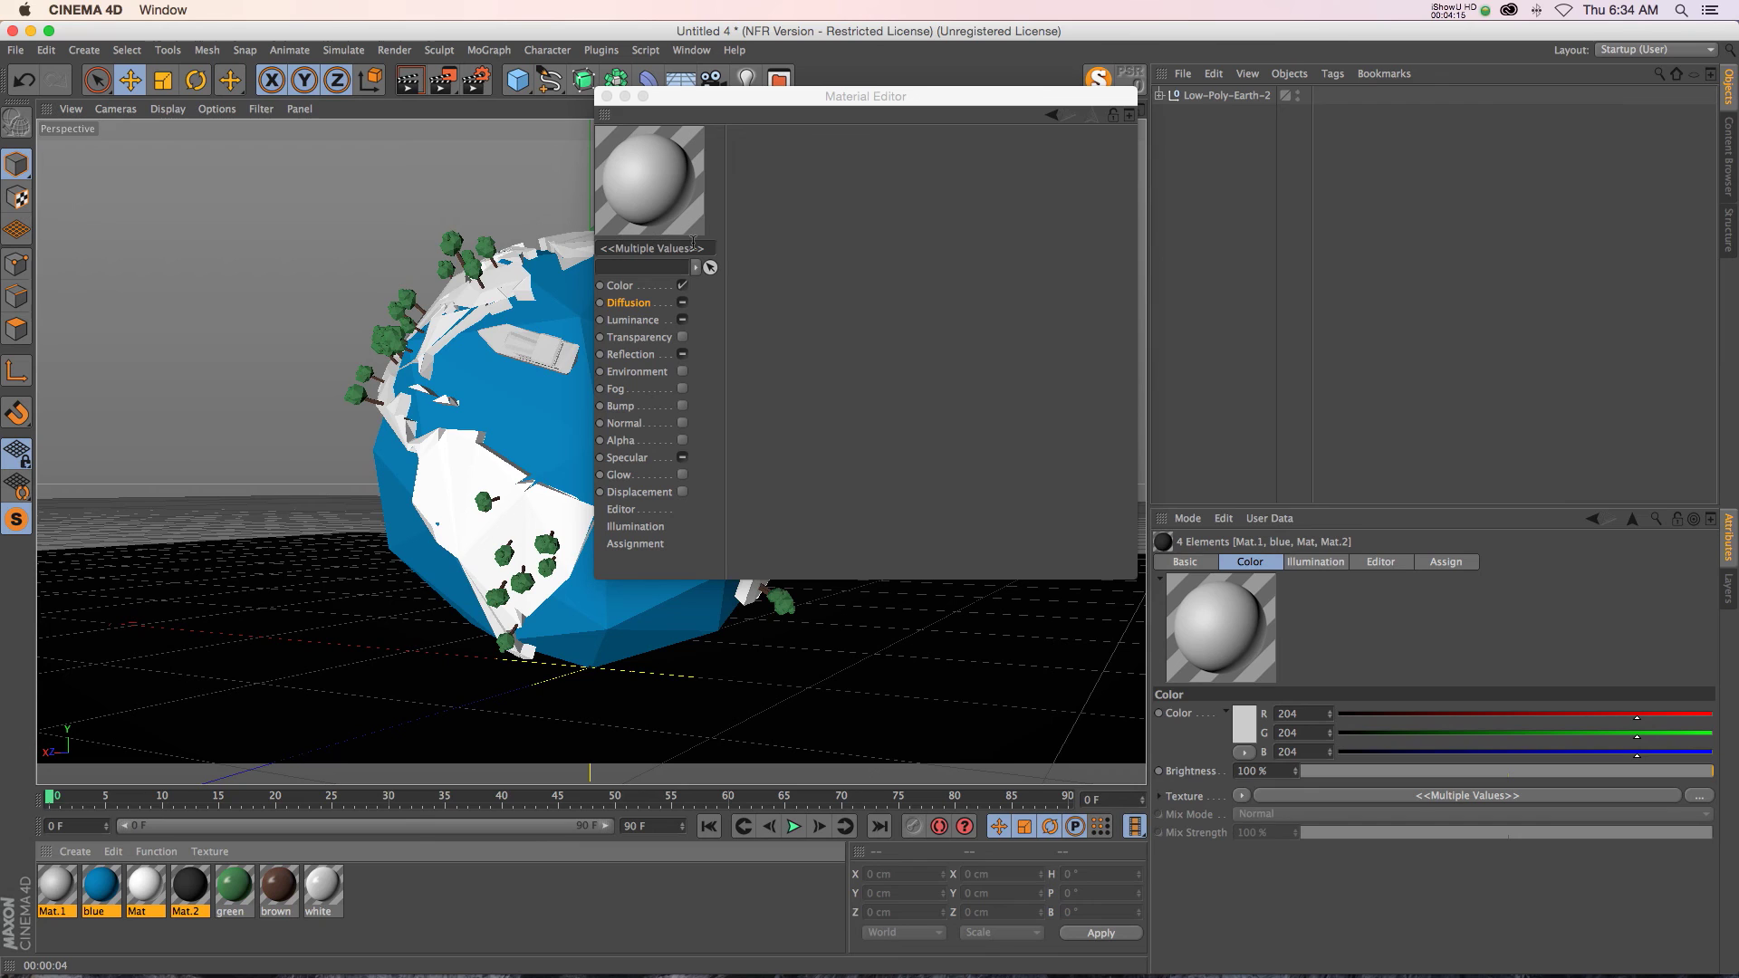
Step: Enable Diffusion on all four materials and load an Ambient Occlusion shader as texture
left_click(684, 302)
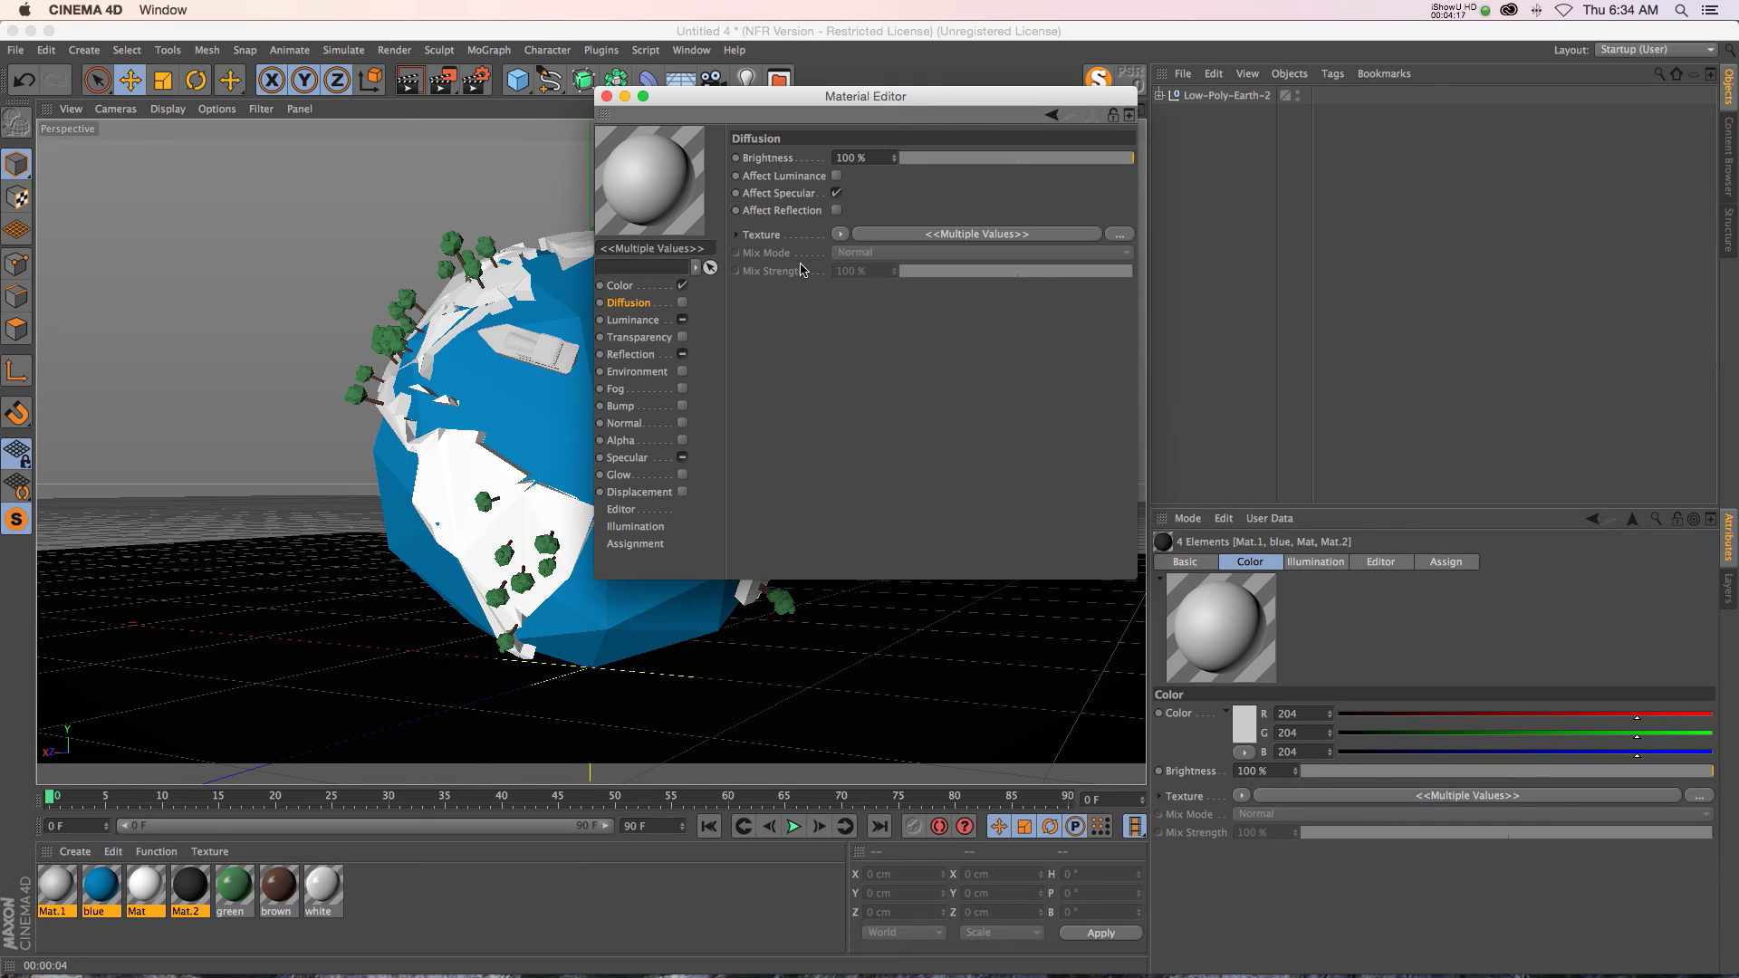
left_click(683, 302)
left_click(840, 234)
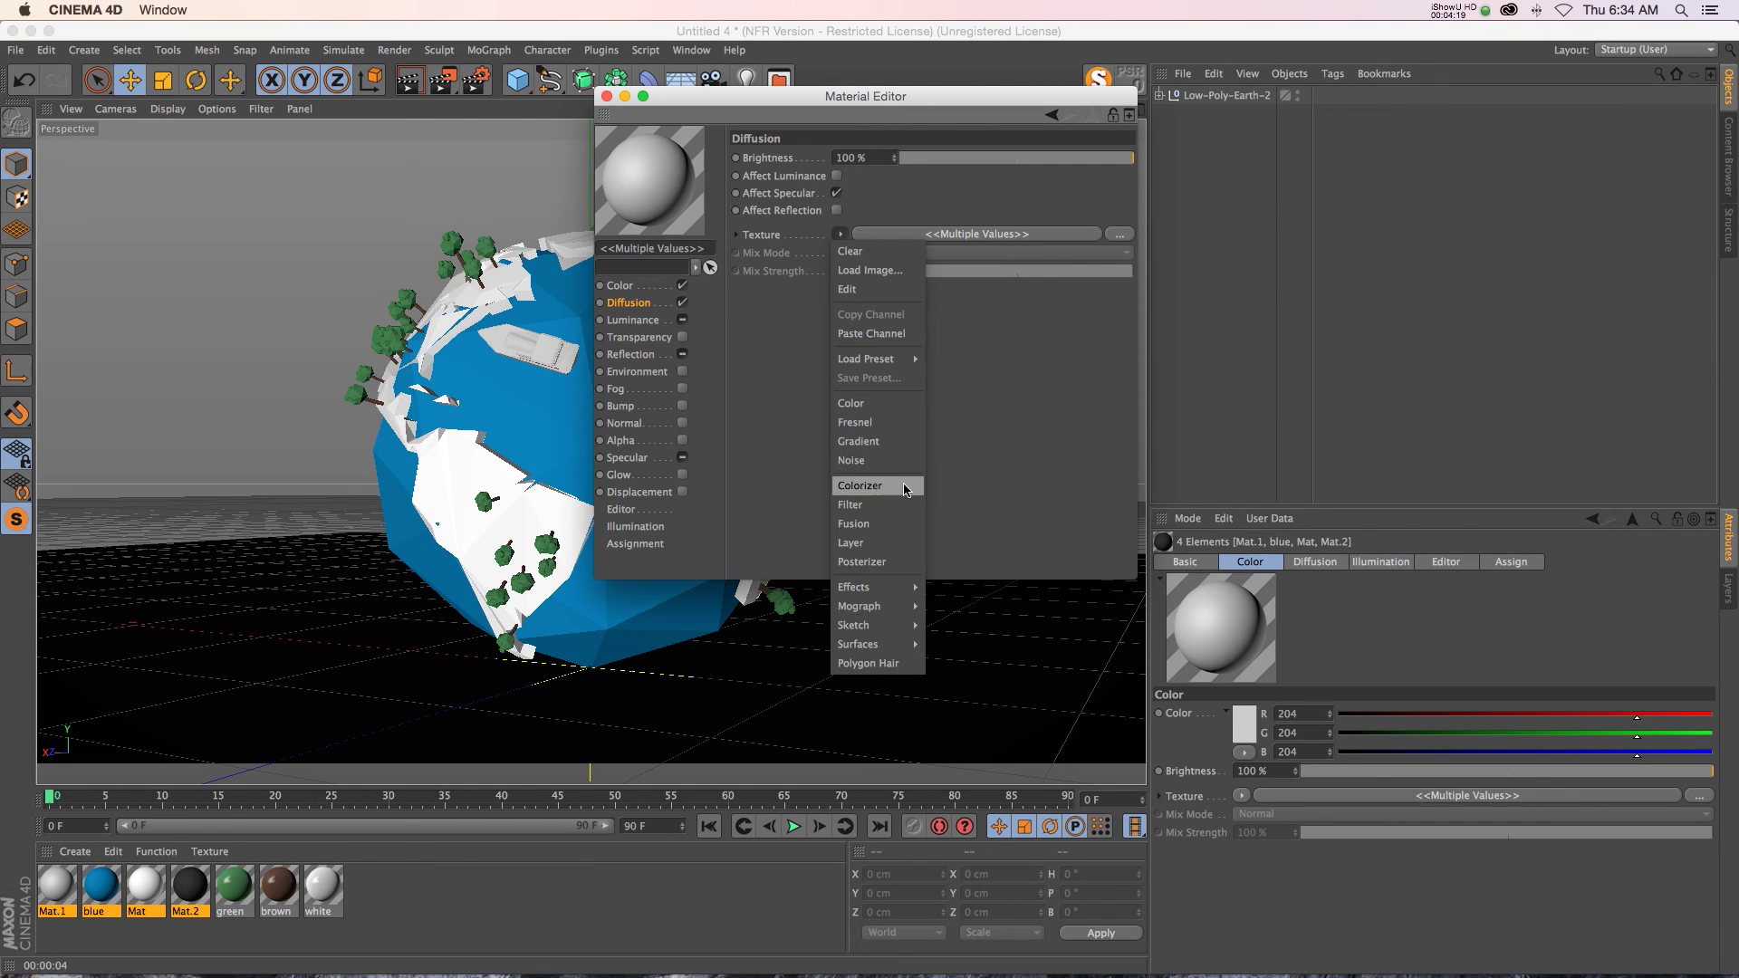
mouse_move(878, 606)
left_click(958, 643)
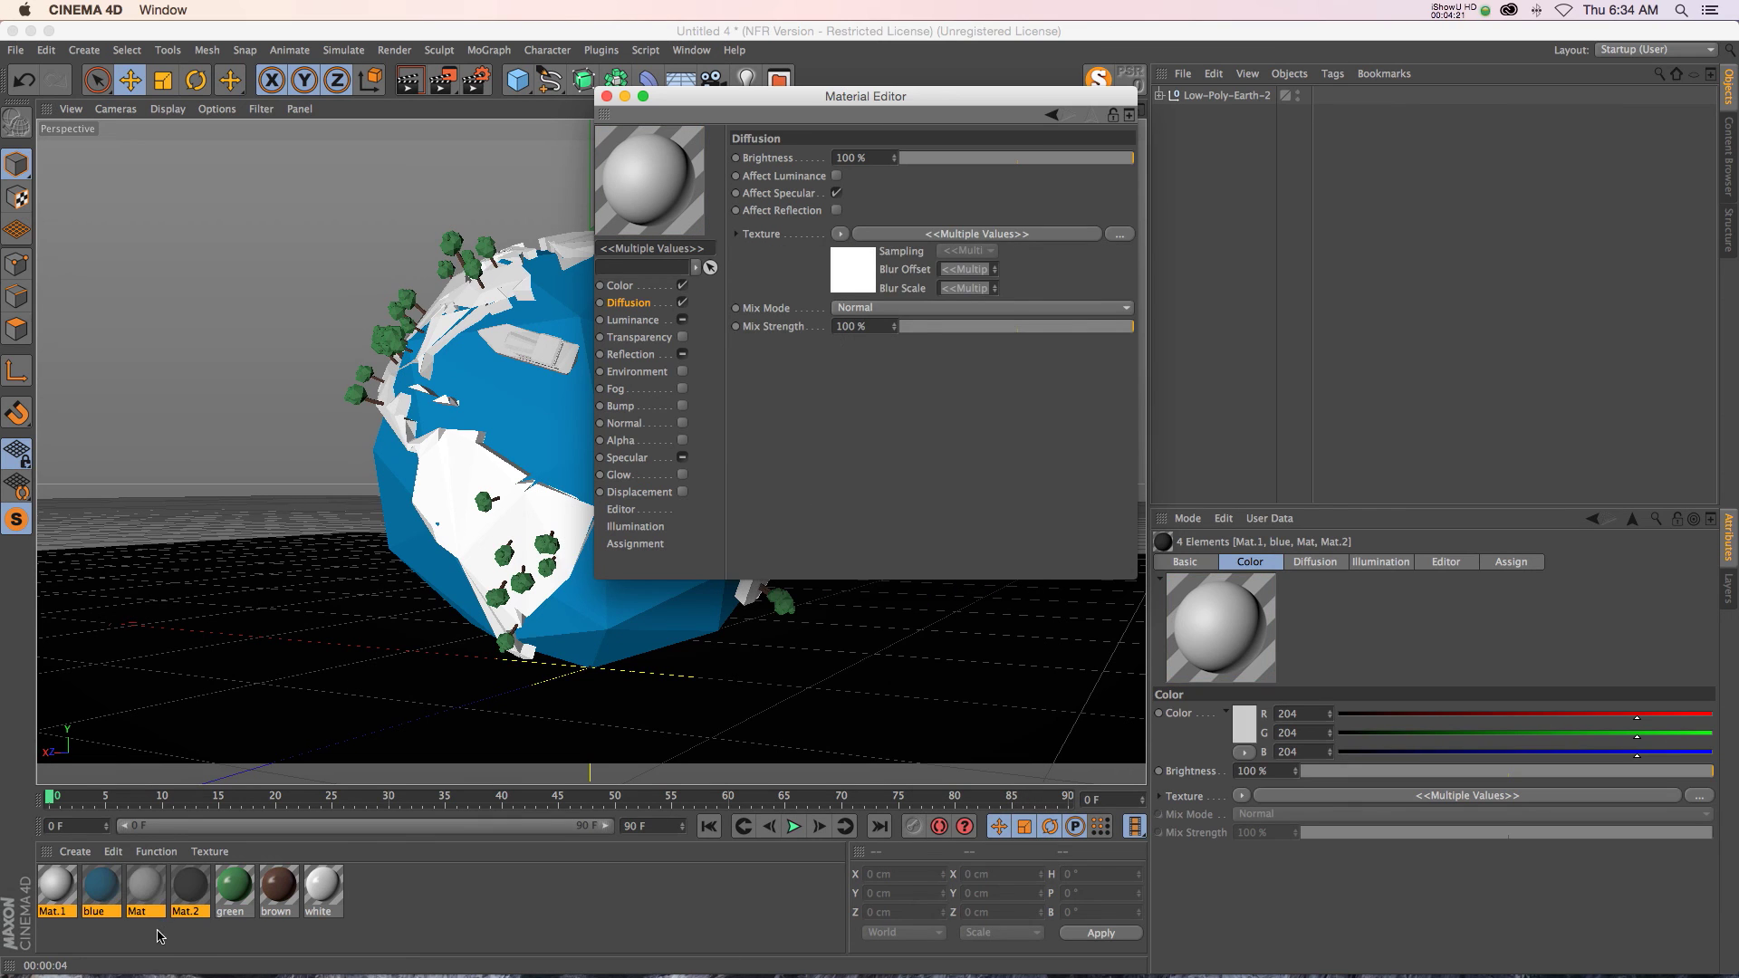
Step: Verify each material received the shader, then render the globe in the viewport
left_click(190, 888)
left_click(145, 886)
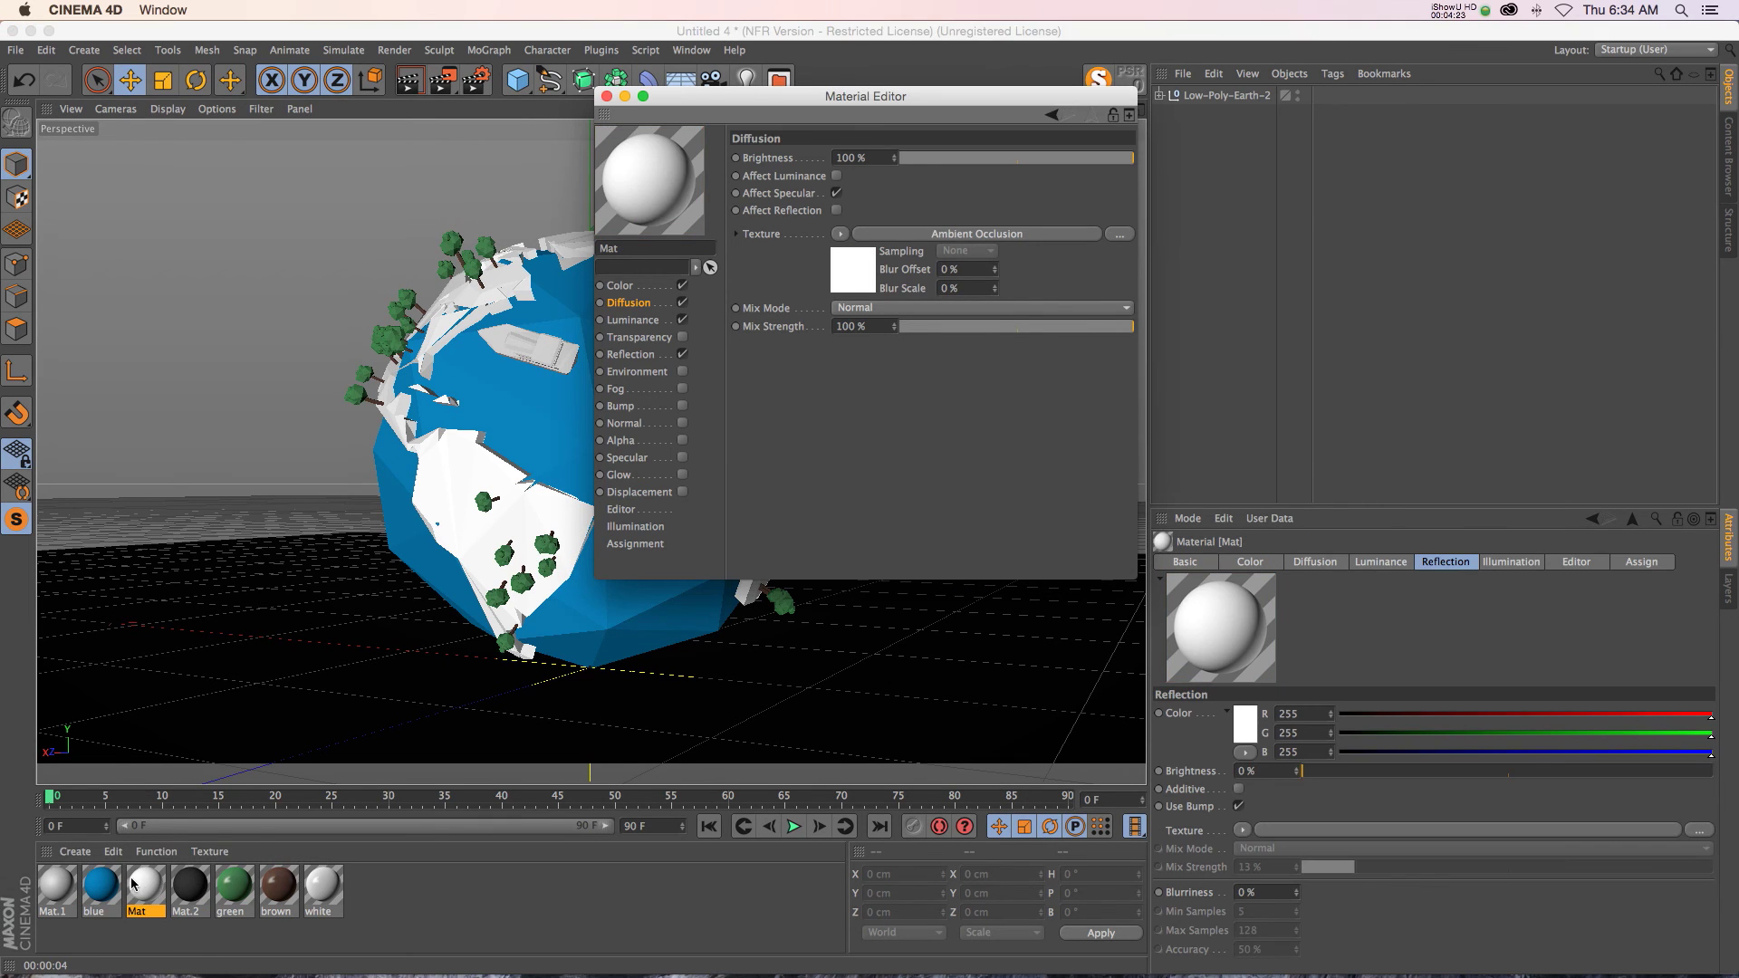
left_click(110, 881)
double_click(111, 882)
left_click(607, 96)
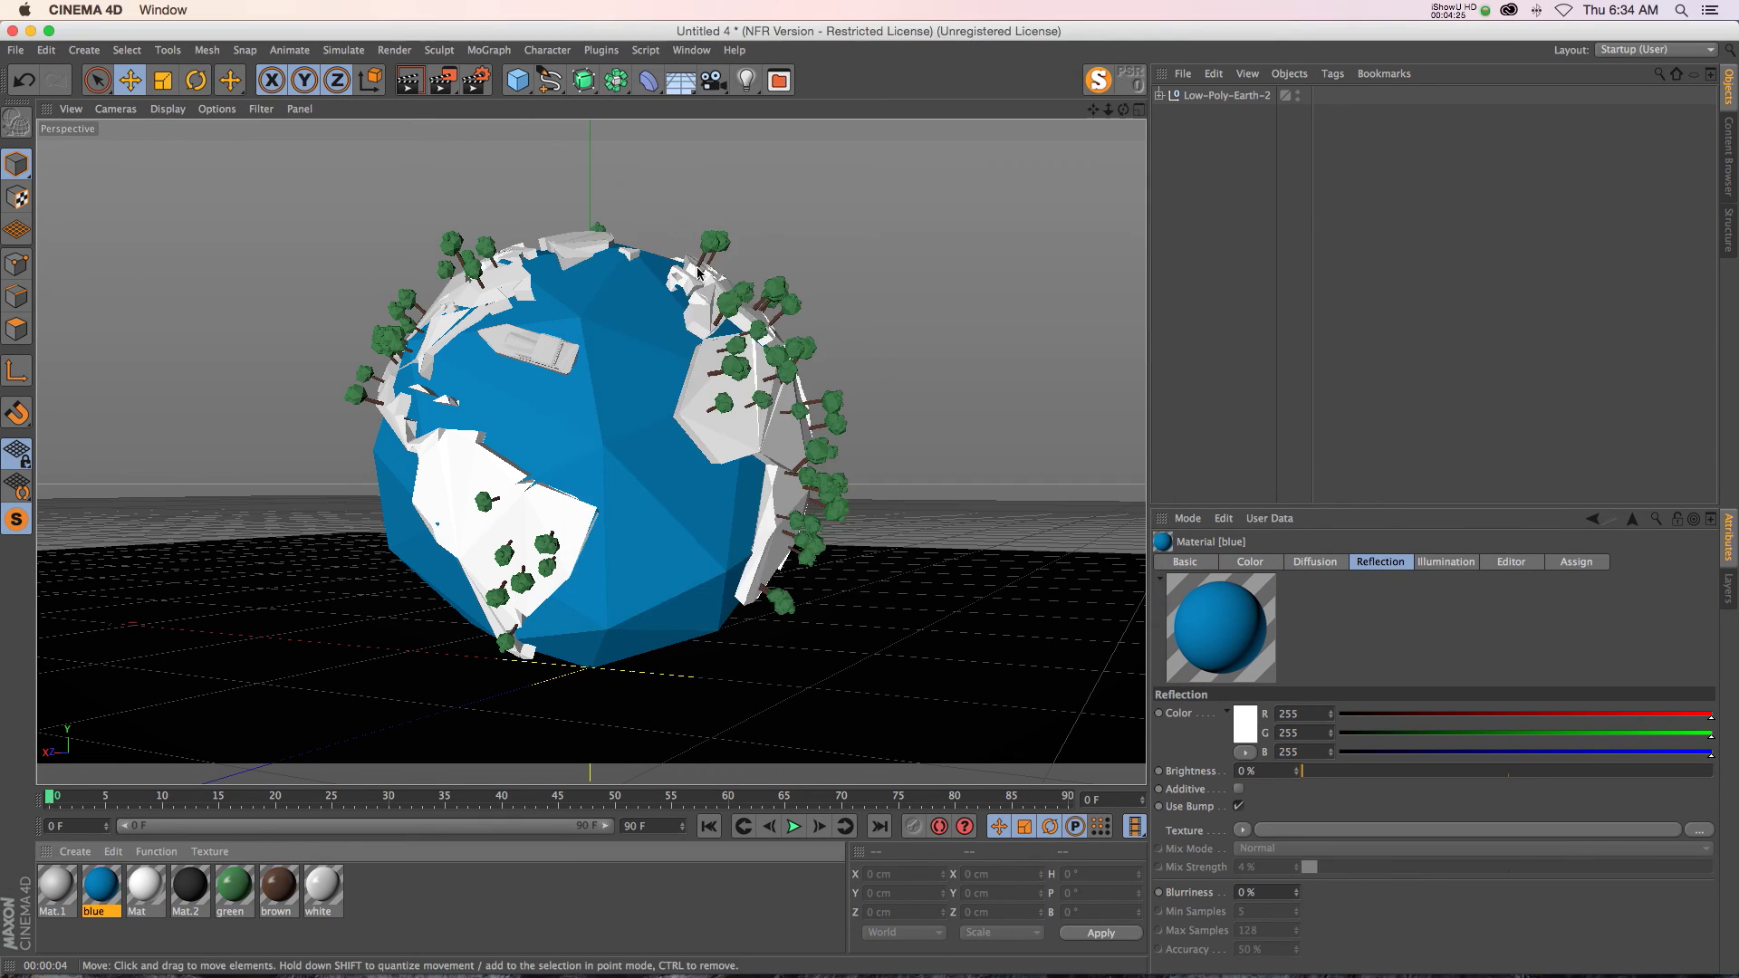
left_click(409, 80)
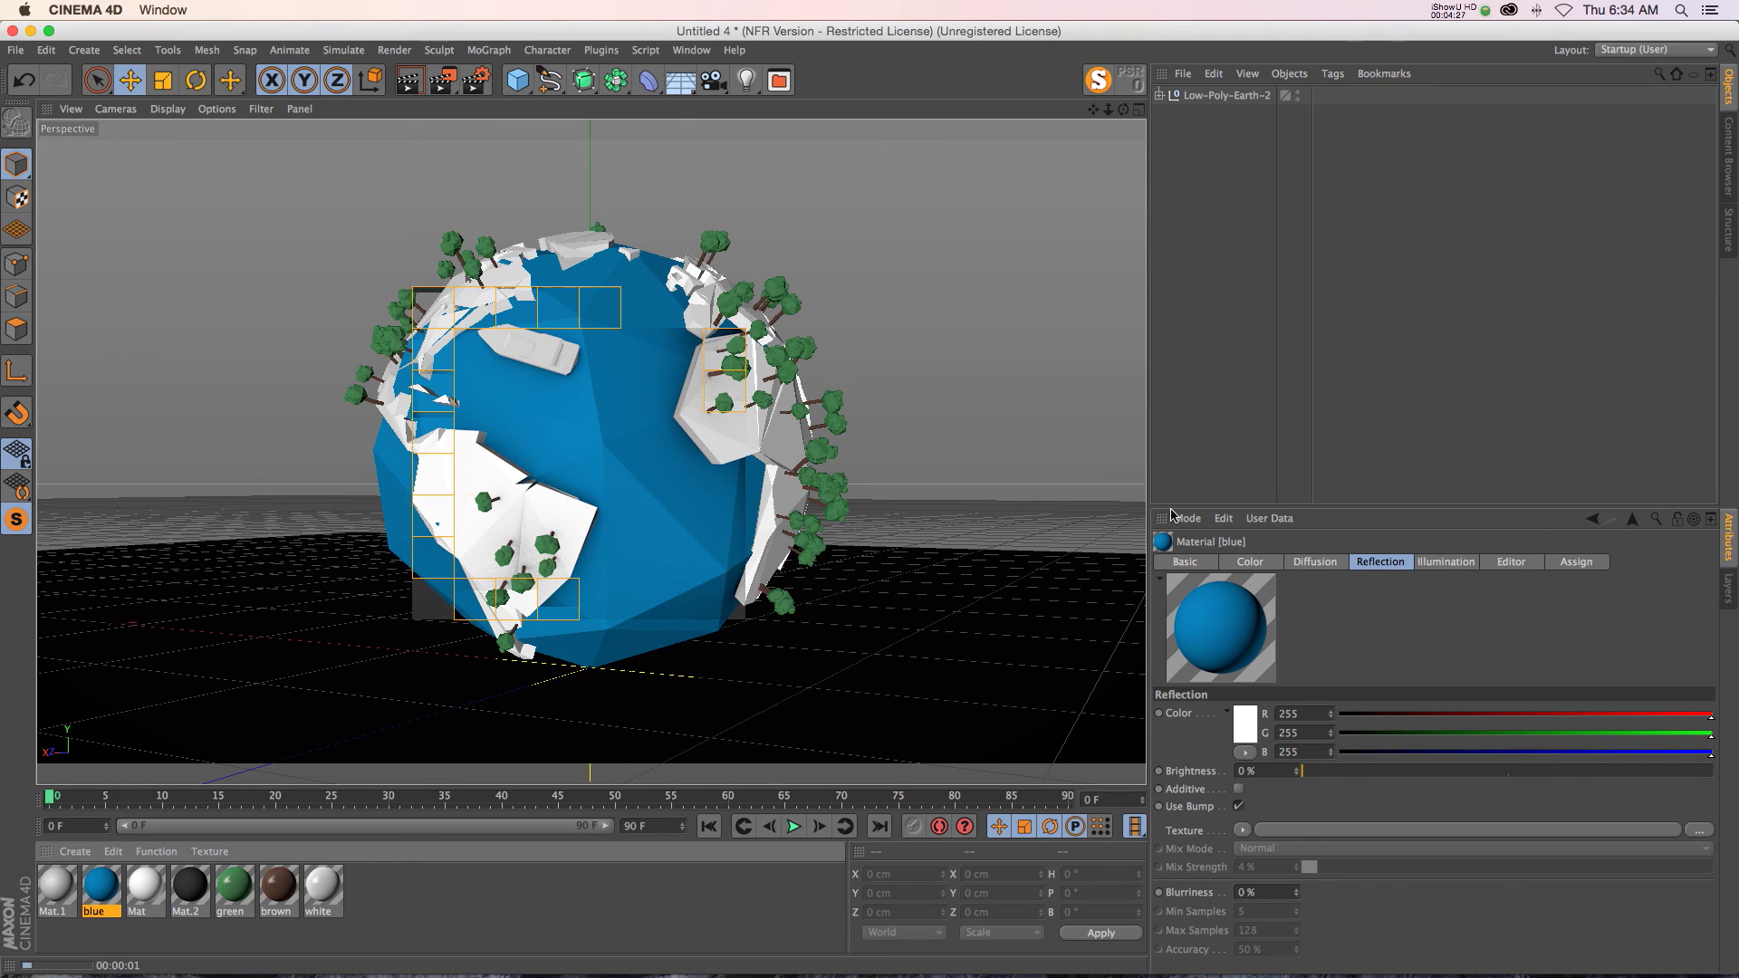